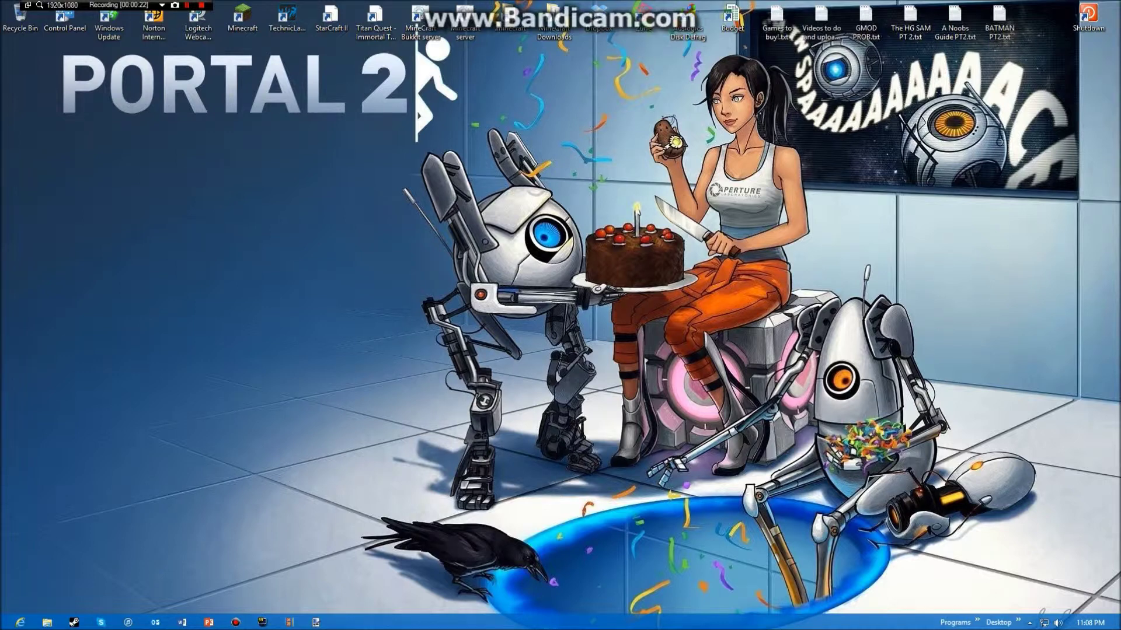
Open Auslogics Disk Defrag from its desktop shortcut
{"action": "left_click_drag", "start_coordinate": [257, 189], "coordinate": [597, 330]}
{"action": "double_click", "coordinate": [689, 21]}
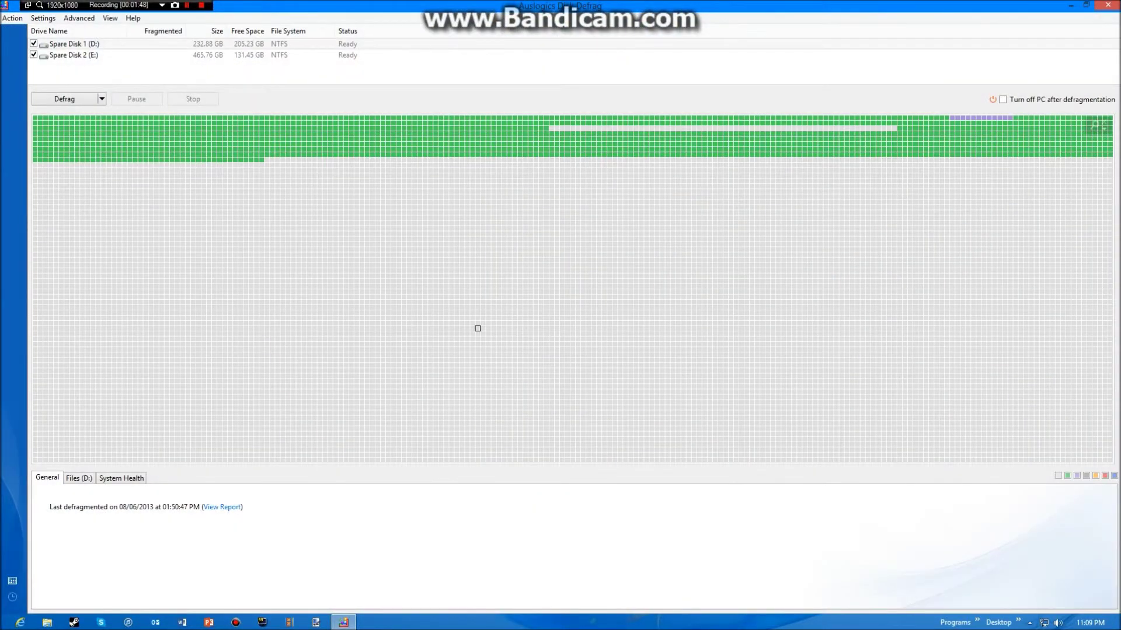
{"action": "mouse_move", "coordinate": [452, 323]}
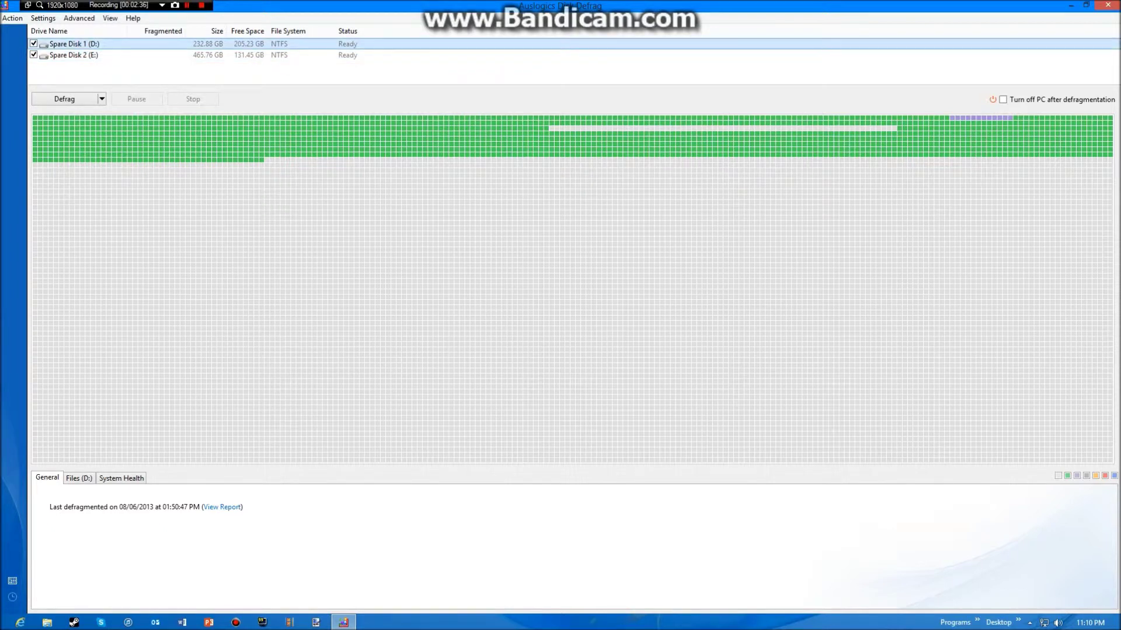
Review the program settings for language, general behaviour, cluster map, algorithms and exclusions, and accept them
{"action": "left_click", "coordinate": [43, 18]}
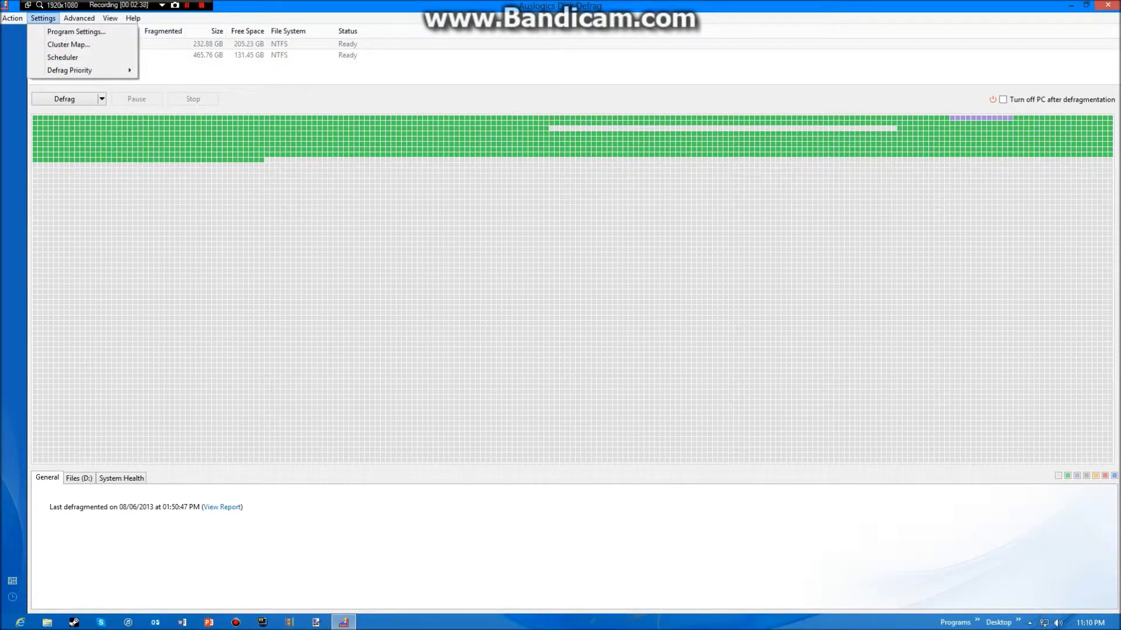
{"action": "left_click", "coordinate": [75, 31]}
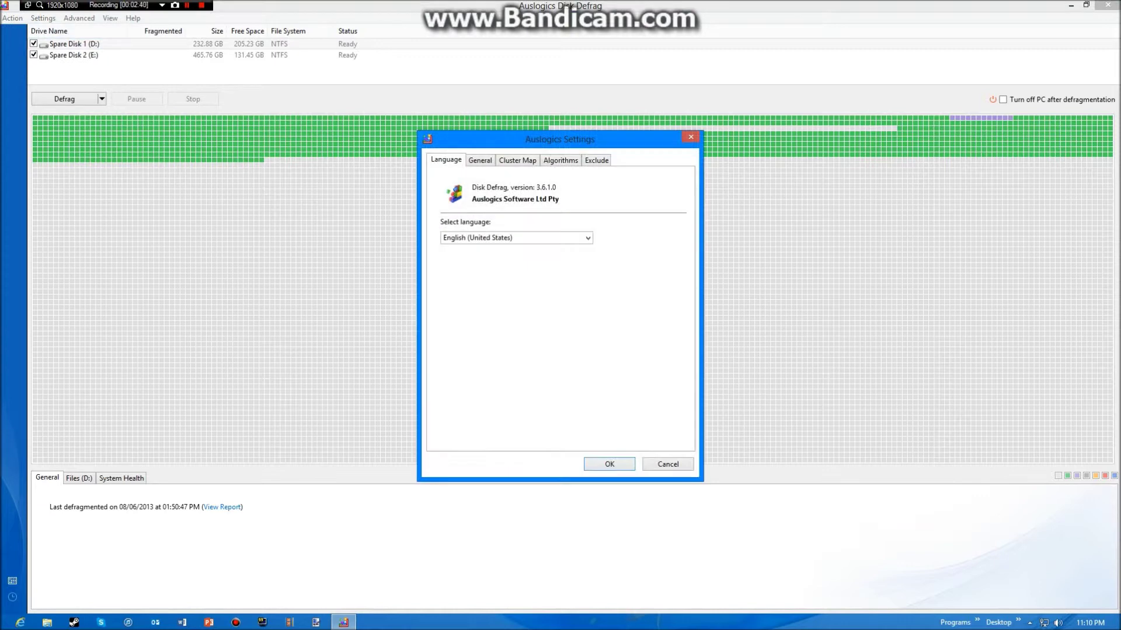
{"action": "left_click", "coordinate": [479, 160]}
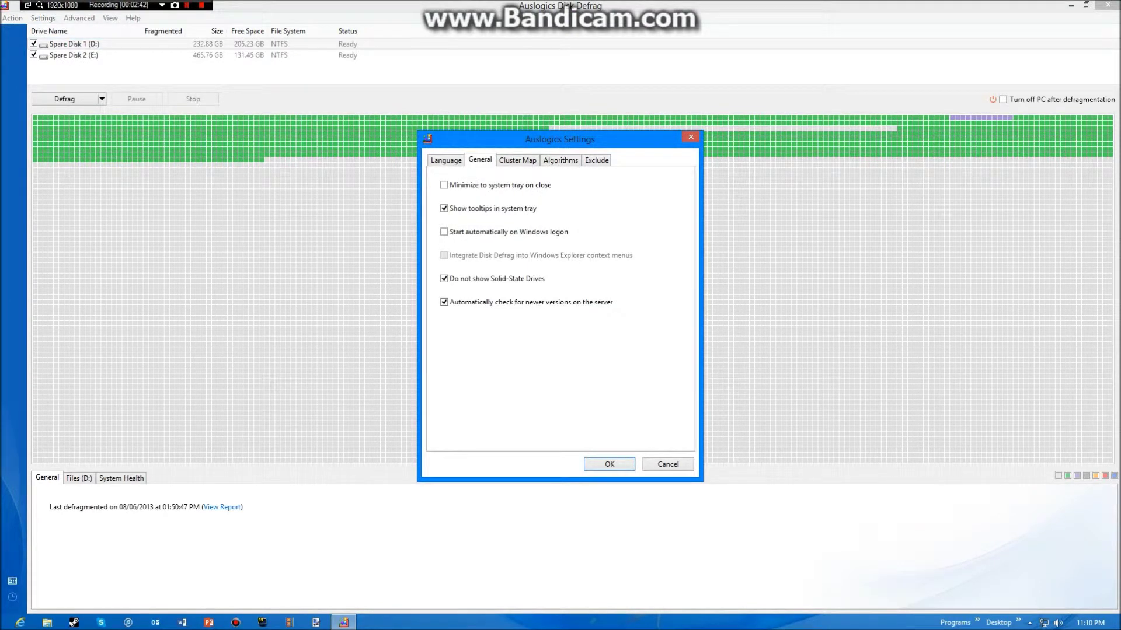
{"action": "left_click", "coordinate": [517, 160]}
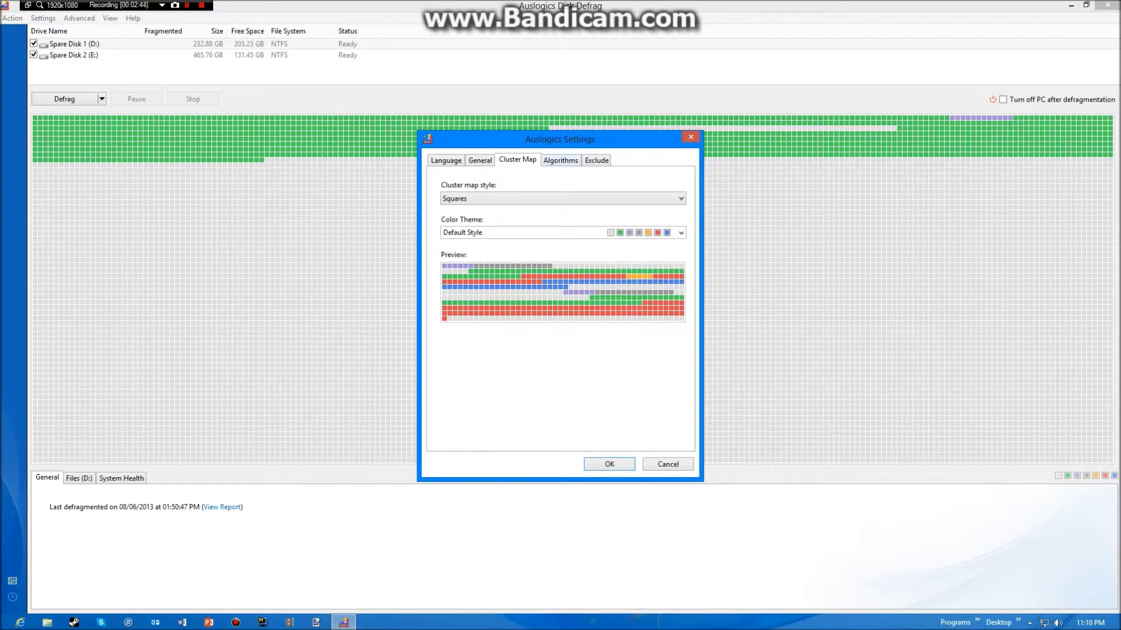
{"action": "left_click", "coordinate": [560, 160]}
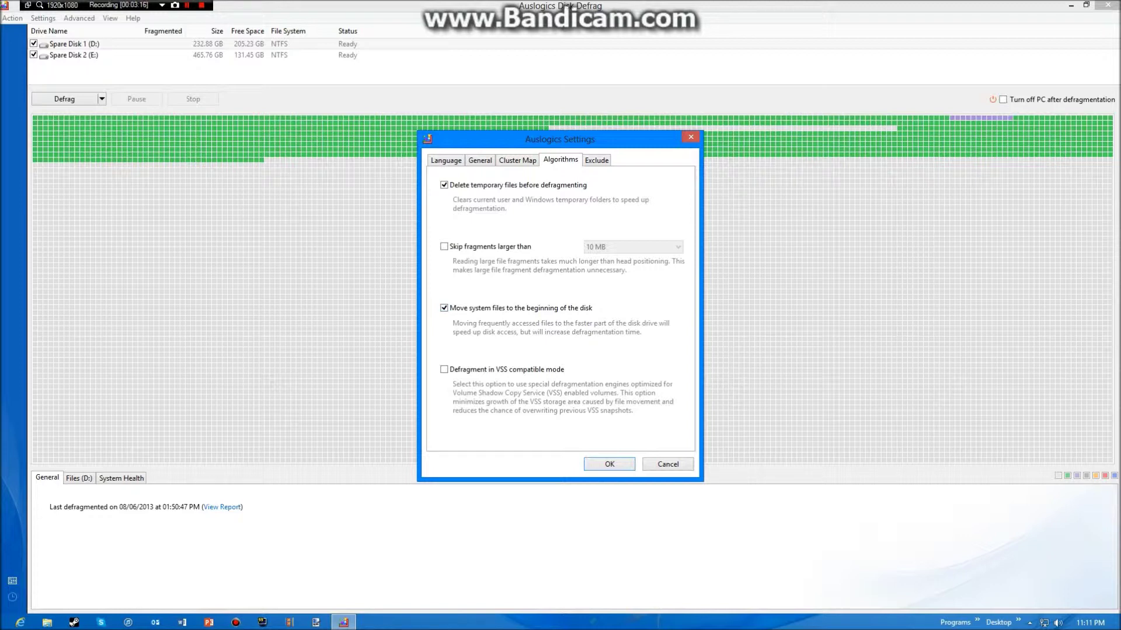
{"action": "left_click", "coordinate": [597, 160]}
{"action": "left_click", "coordinate": [560, 160]}
{"action": "left_click", "coordinate": [609, 464]}
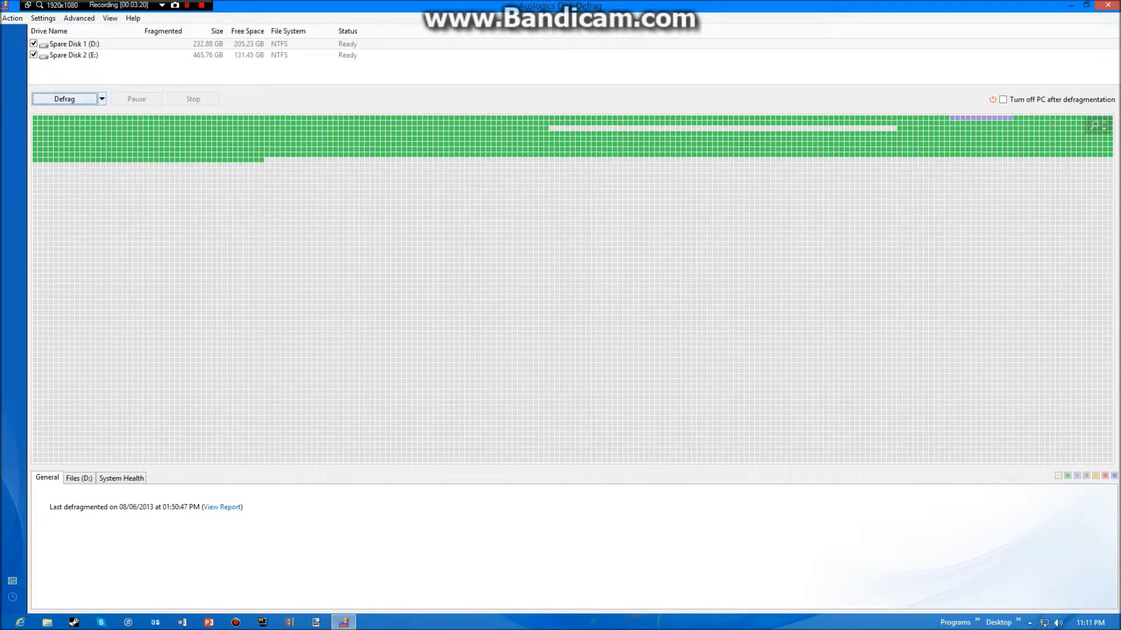
Run Defrag & Optimize on Spare Disk 1 (D:) and Spare Disk 2 (E:)
{"action": "left_click", "coordinate": [102, 99]}
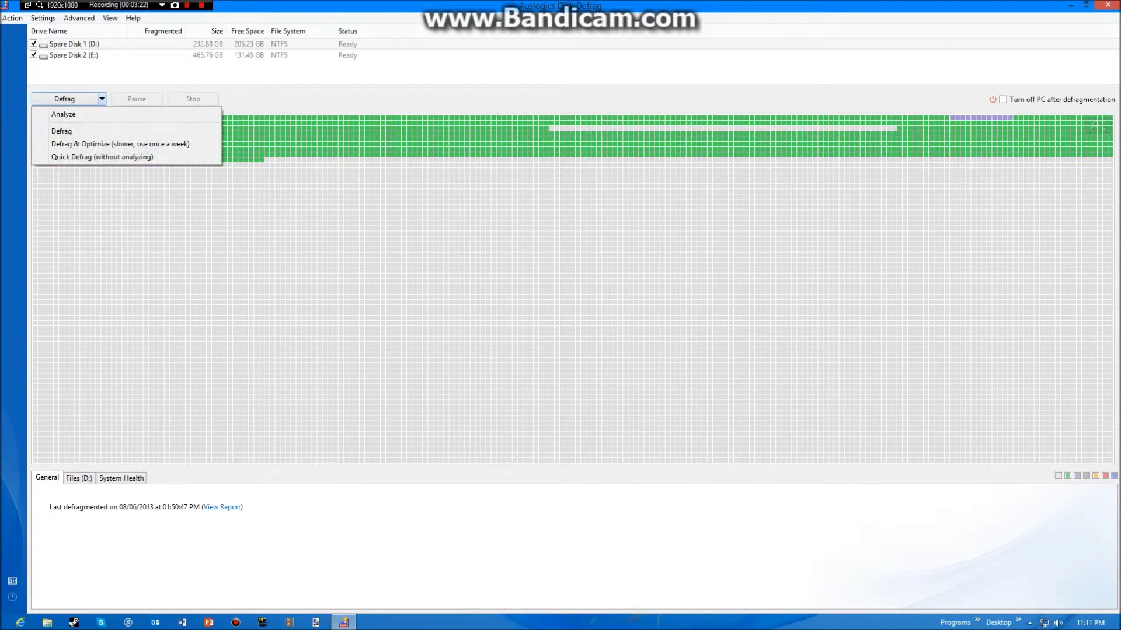
{"action": "left_click", "coordinate": [155, 143]}
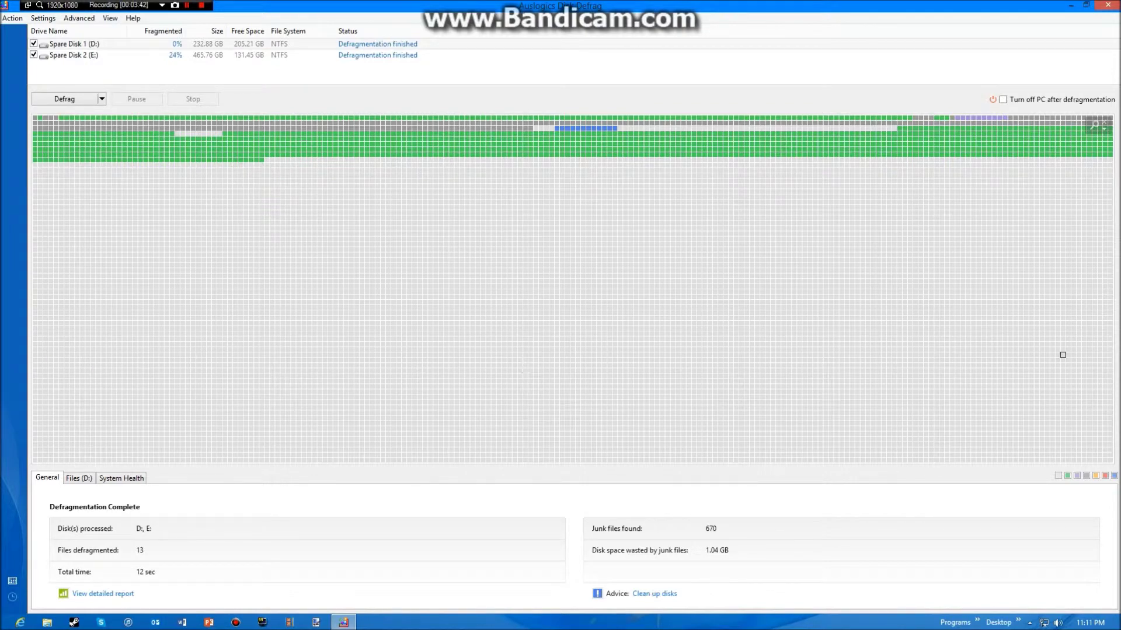
Compare the cluster maps of both spare disks, inspect the file in a fragmented block of disk E:, and return to the defragmentation summary
{"action": "left_click", "coordinate": [73, 55]}
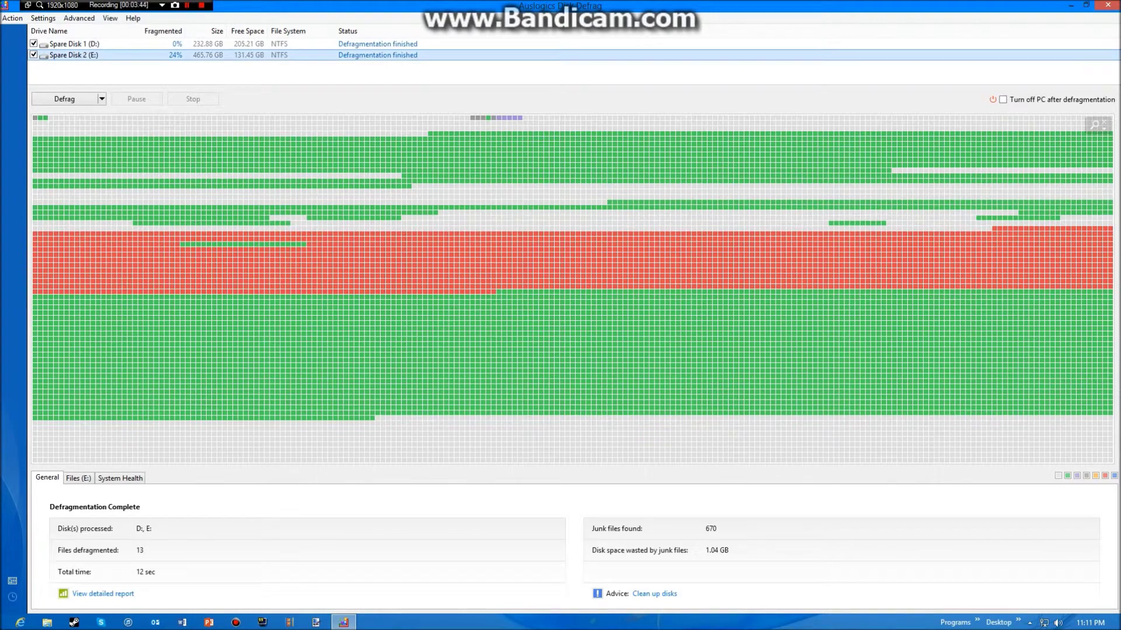
{"action": "left_click", "coordinate": [74, 44]}
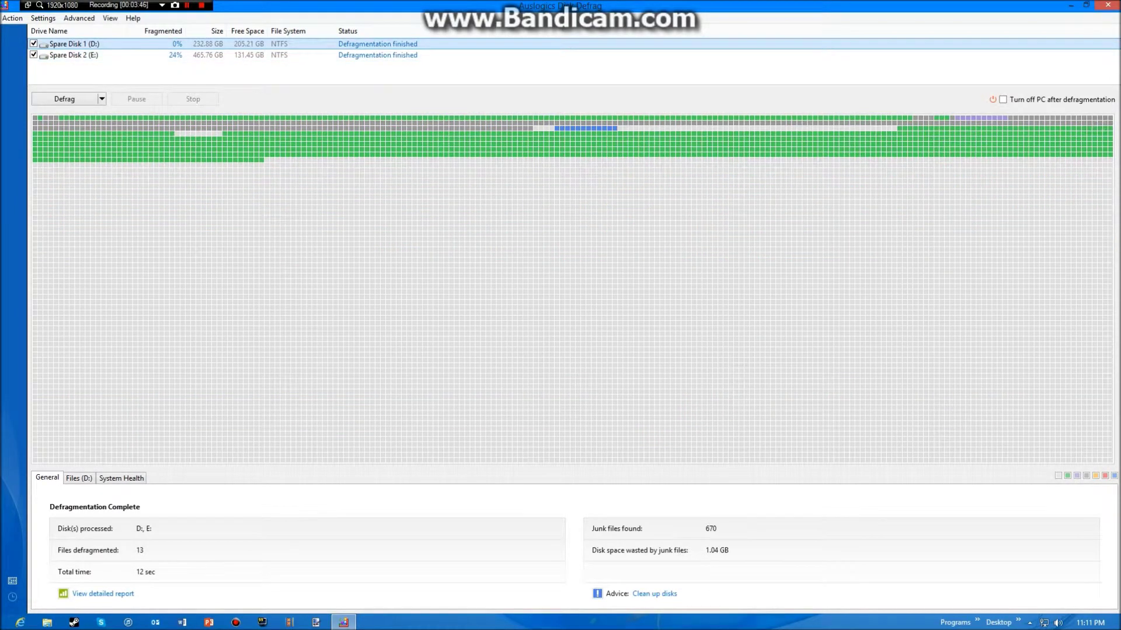
{"action": "left_click", "coordinate": [73, 54]}
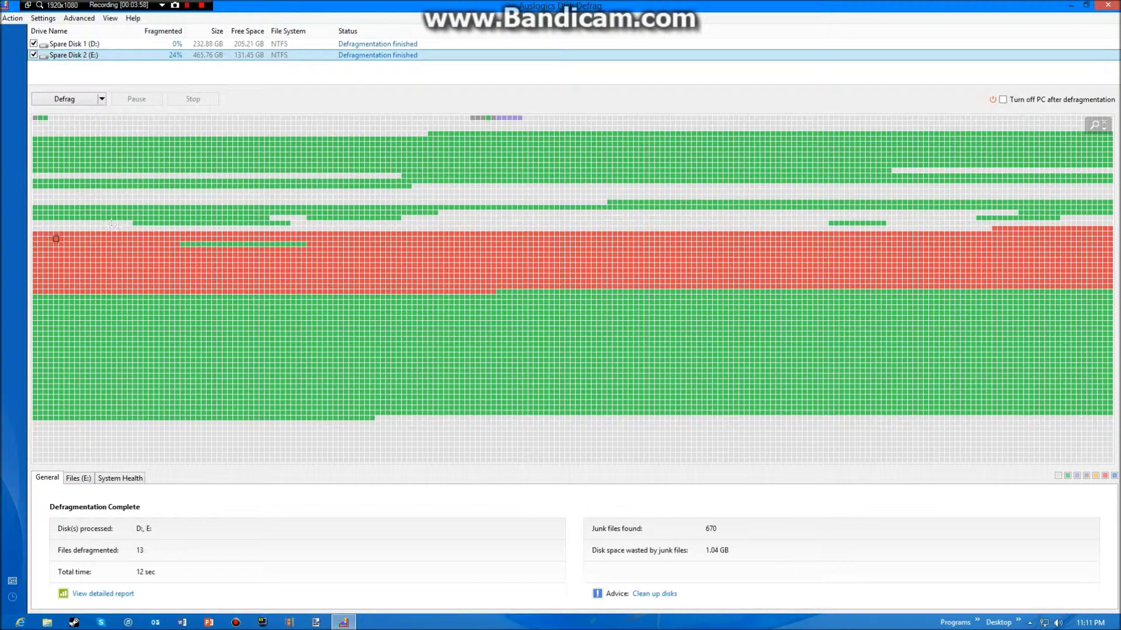
{"action": "left_click", "coordinate": [225, 281]}
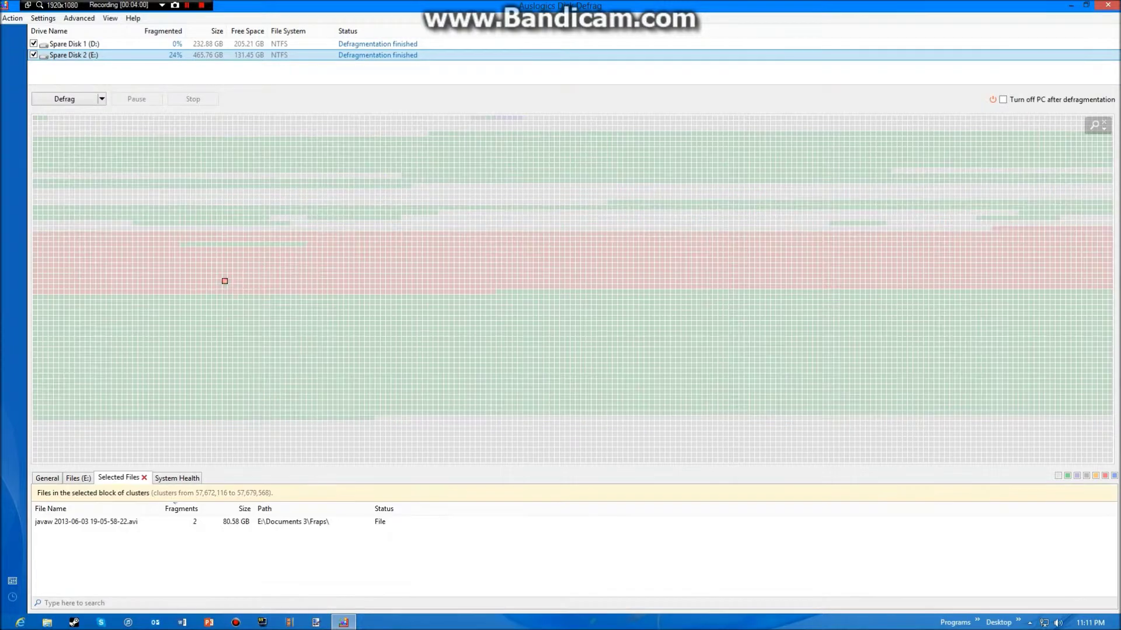
{"action": "left_click", "coordinate": [117, 522]}
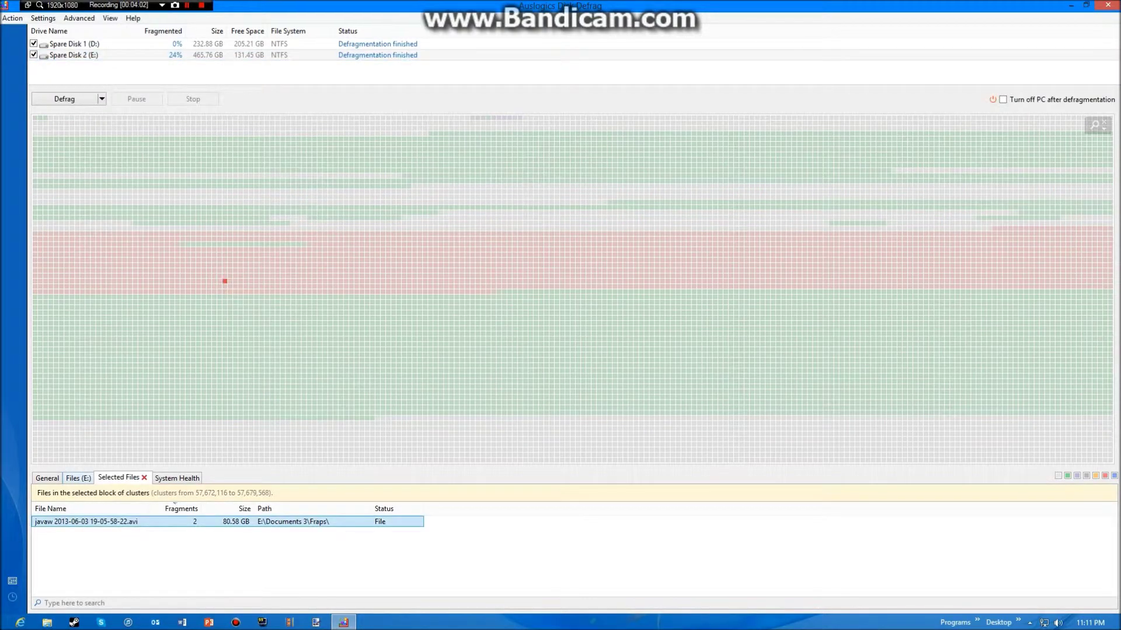
{"action": "left_click", "coordinate": [47, 478]}
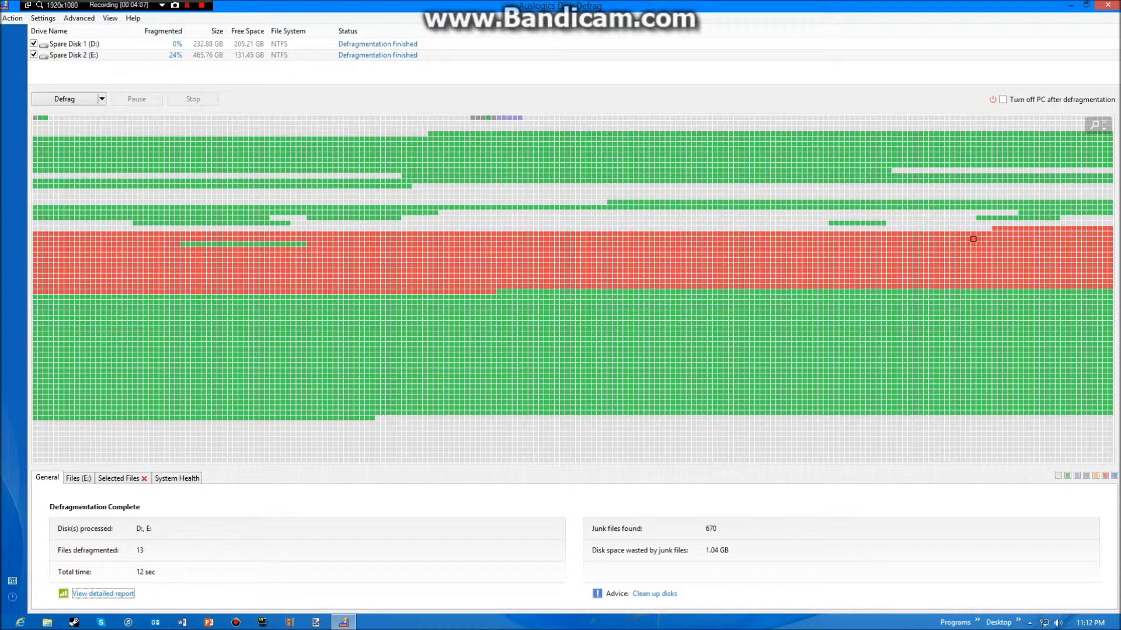
Close the disk defragmenter and open the Control Panel from the desktop
{"action": "mouse_move", "coordinate": [778, 218]}
{"action": "mouse_move", "coordinate": [1116, 3]}
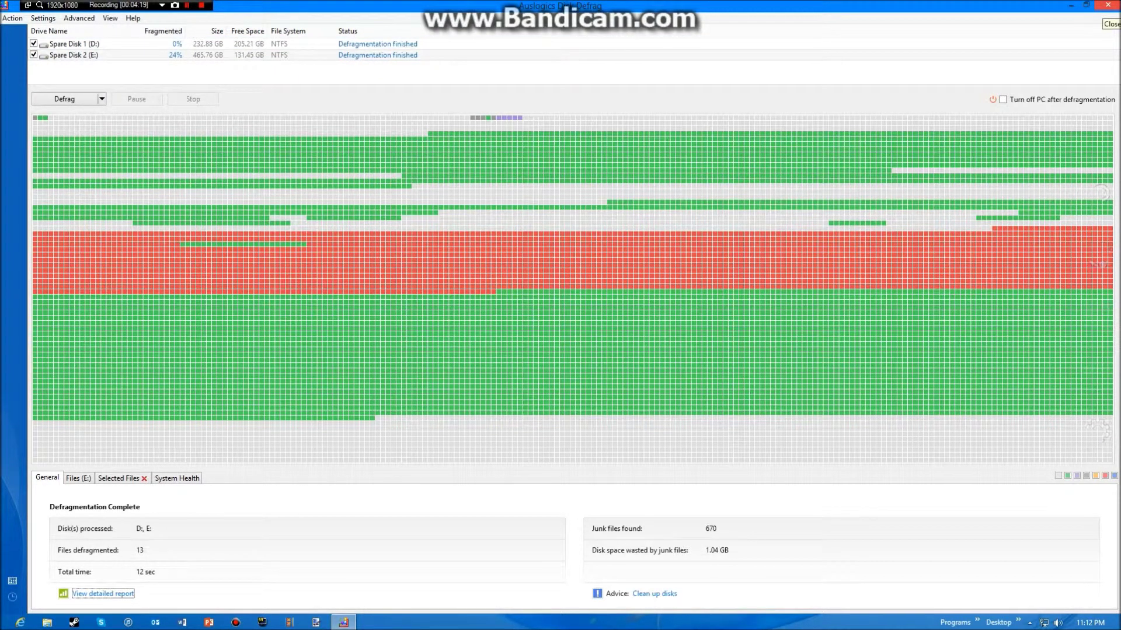
{"action": "left_click", "coordinate": [1107, 4]}
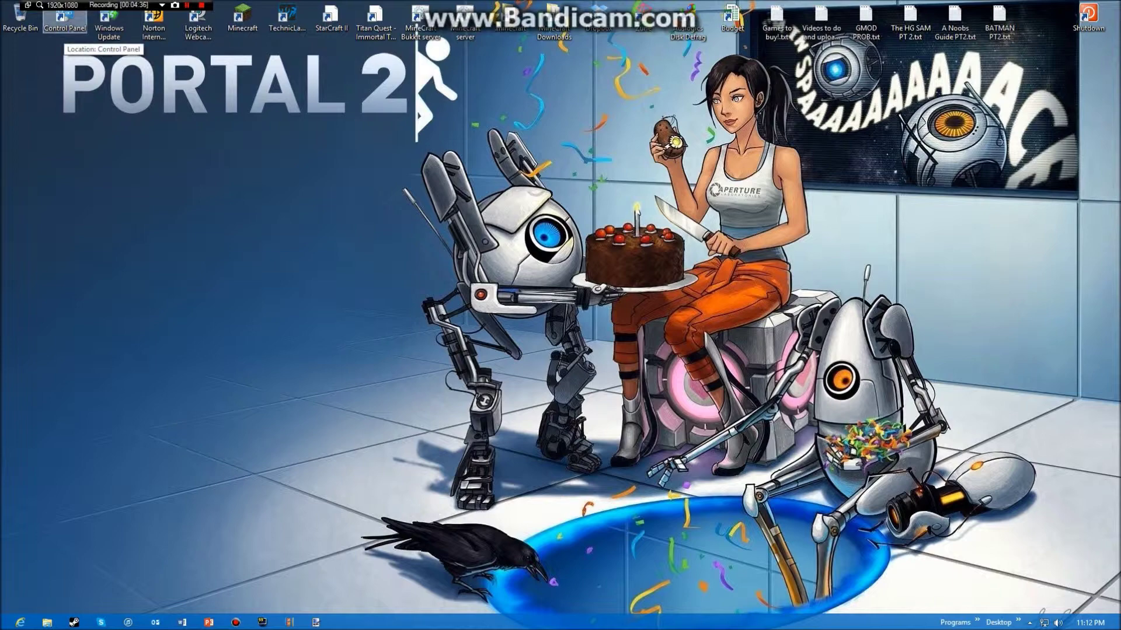
{"action": "left_click", "coordinate": [64, 20]}
{"action": "double_click", "coordinate": [65, 20]}
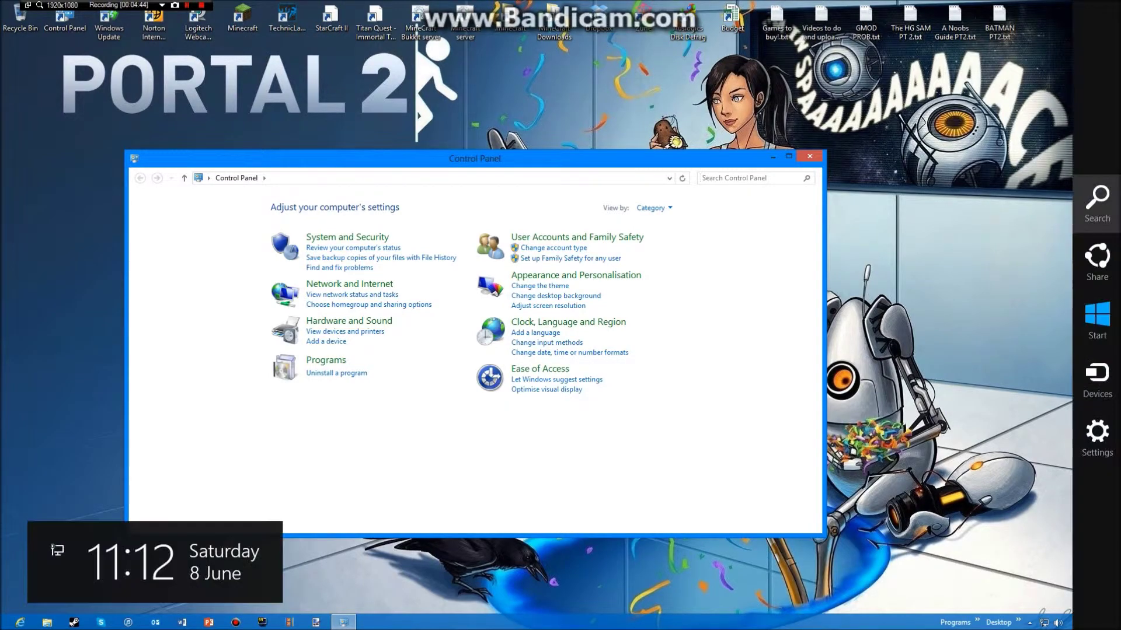
Search the system settings for "admin", open Administrative Tools from the results, and close its window
{"action": "left_click", "coordinate": [1095, 202]}
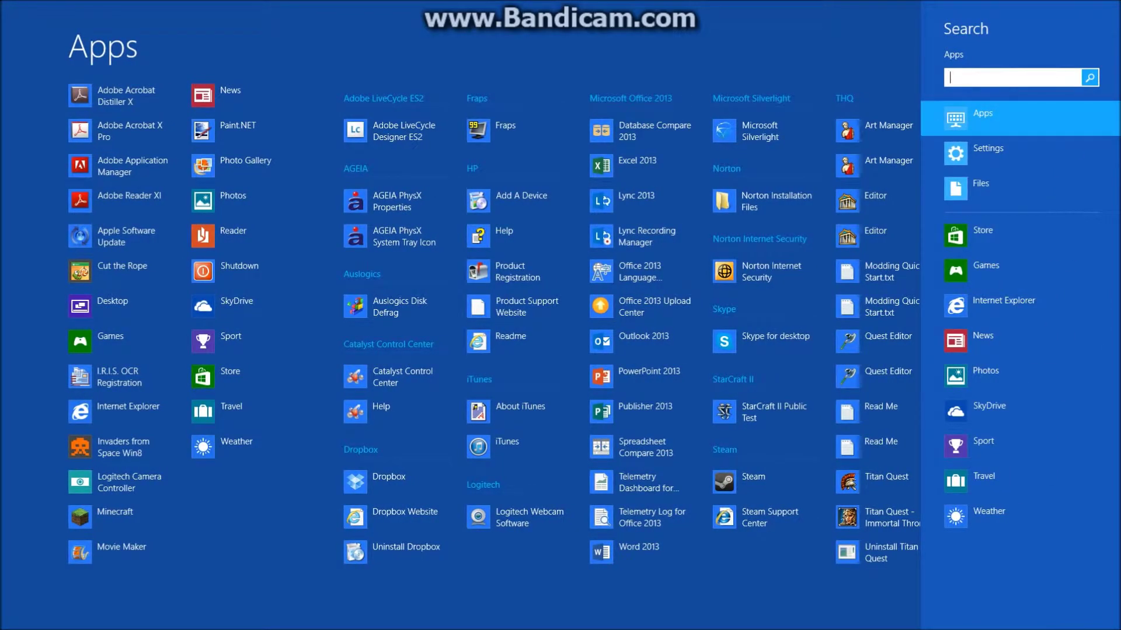
{"action": "type", "text": "admin"}
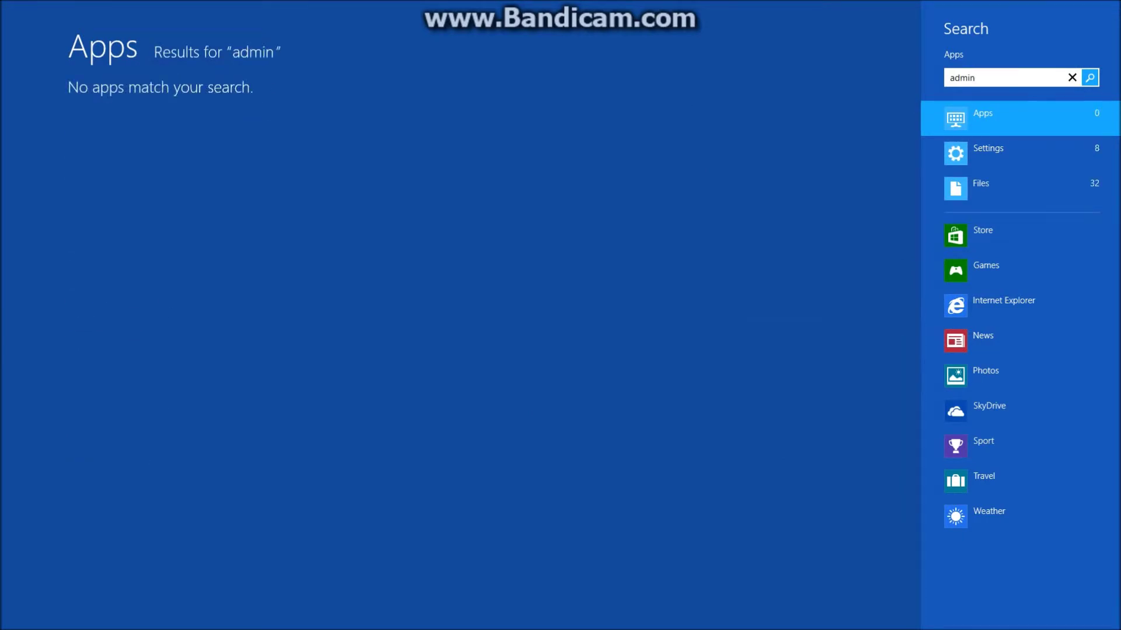
{"action": "left_click", "coordinate": [1020, 154]}
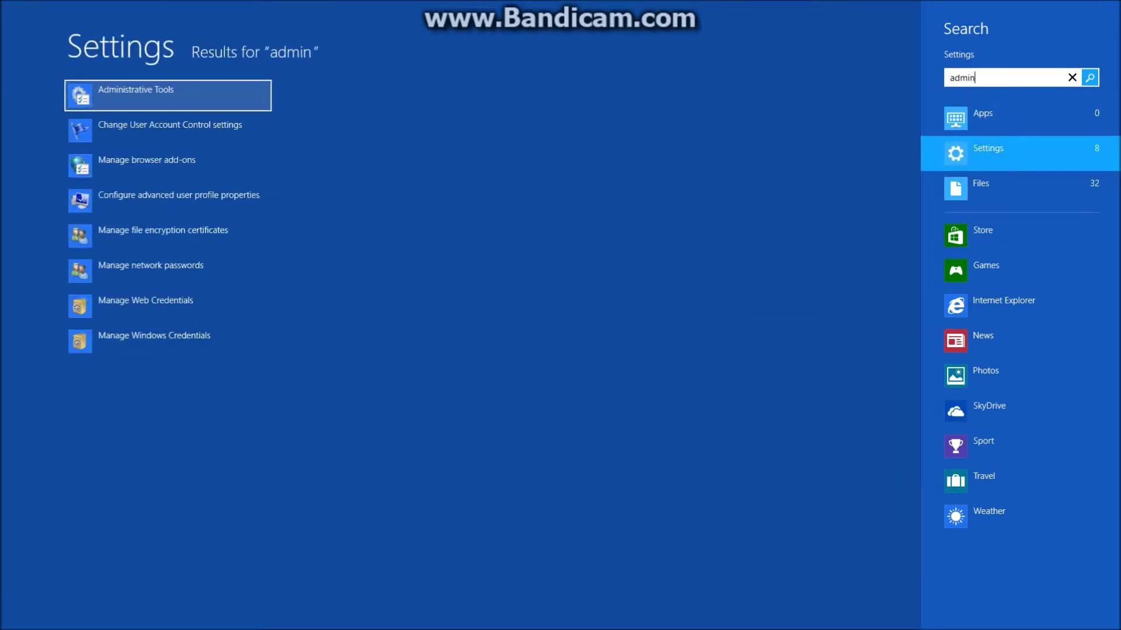
{"action": "key", "text": "Return"}
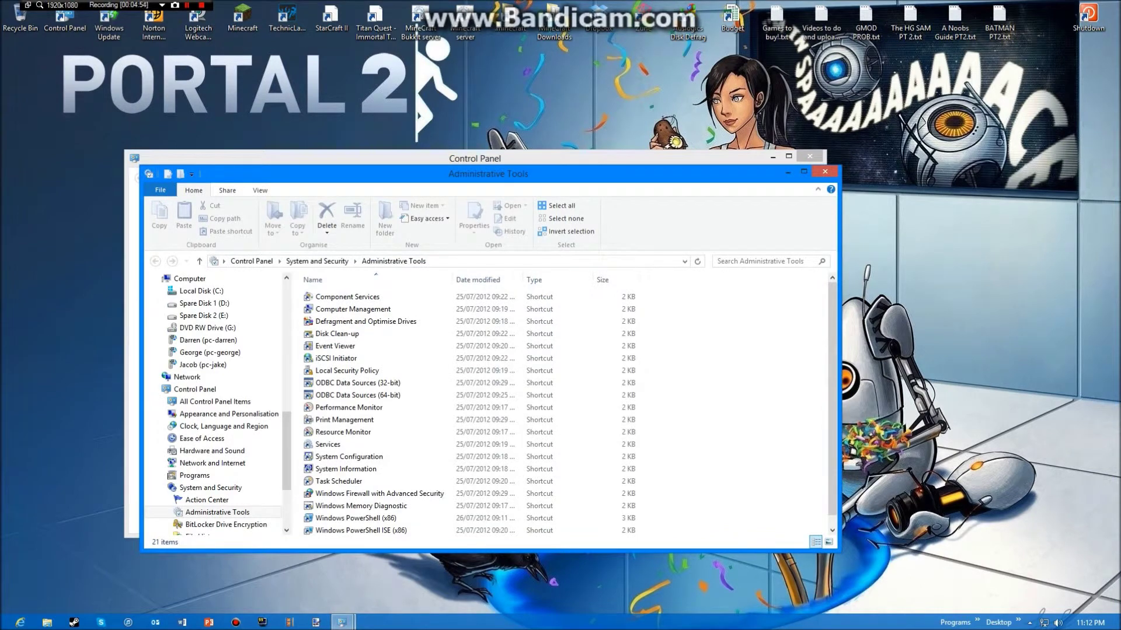
{"action": "left_click", "coordinate": [825, 171]}
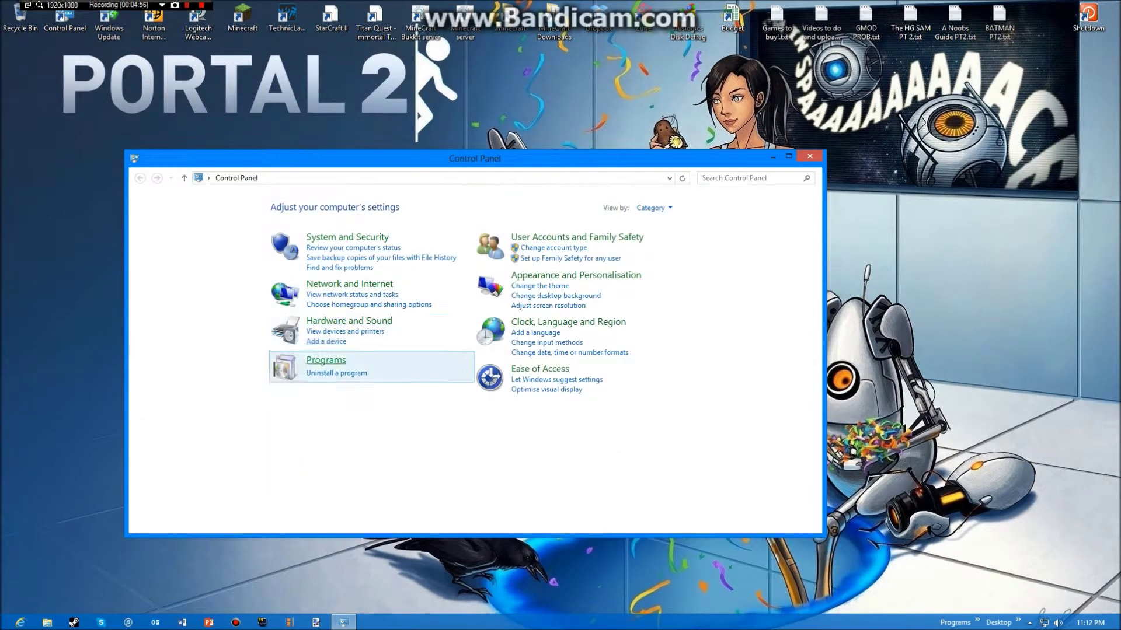
Open Administrative Tools from the System and Security category and launch System Configuration
{"action": "left_click", "coordinate": [347, 237]}
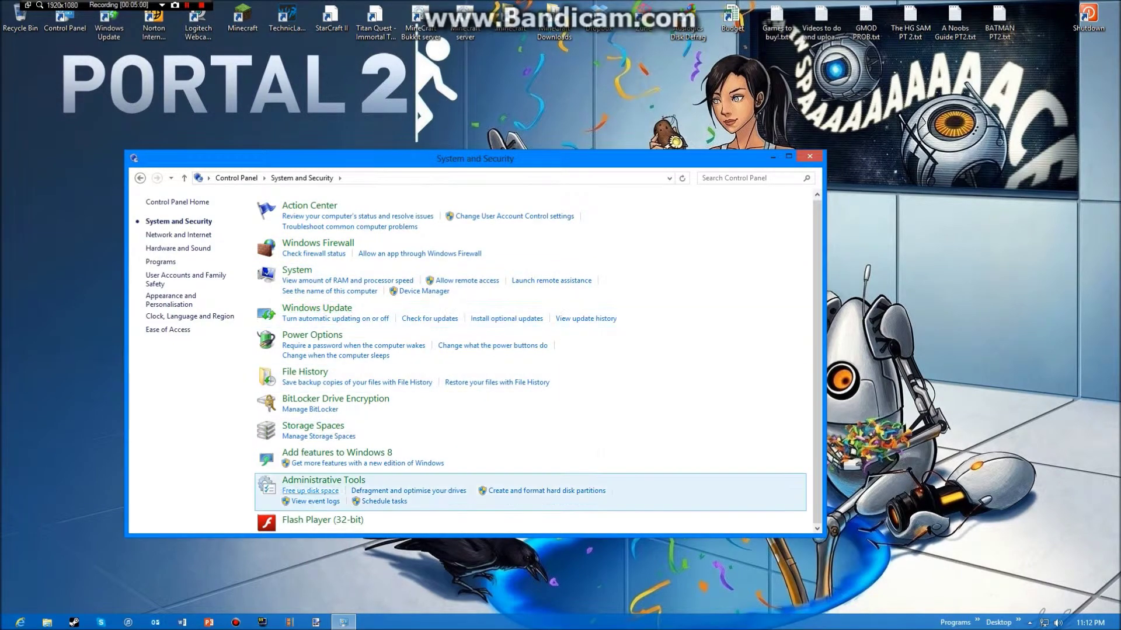
{"action": "left_click", "coordinate": [324, 480]}
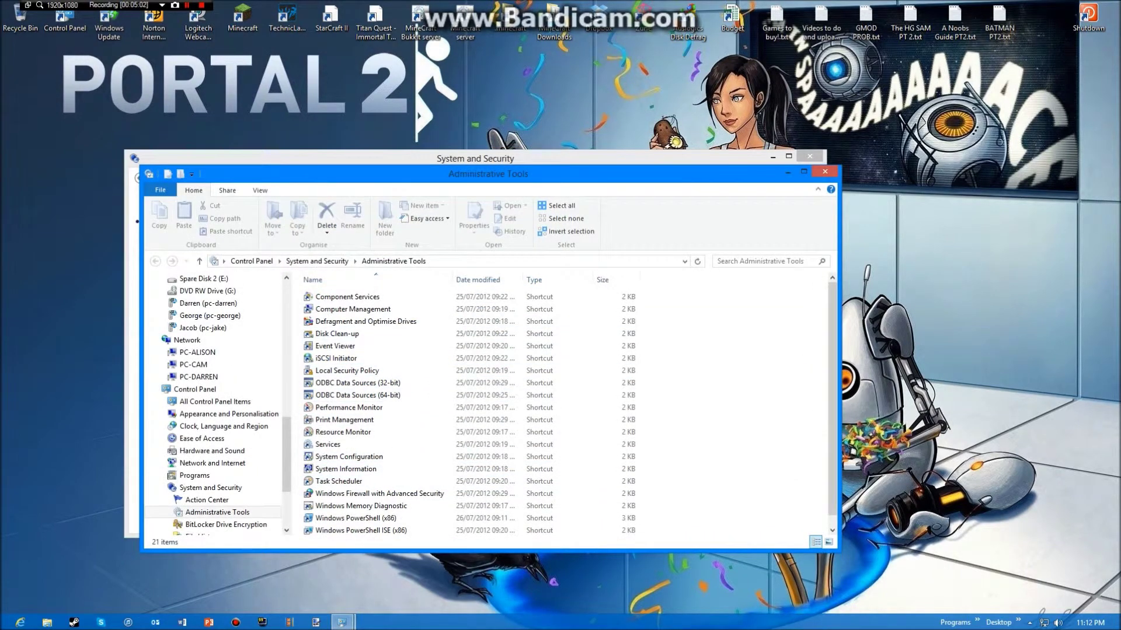
{"action": "left_click_drag", "start_coordinate": [489, 174], "coordinate": [483, 140]}
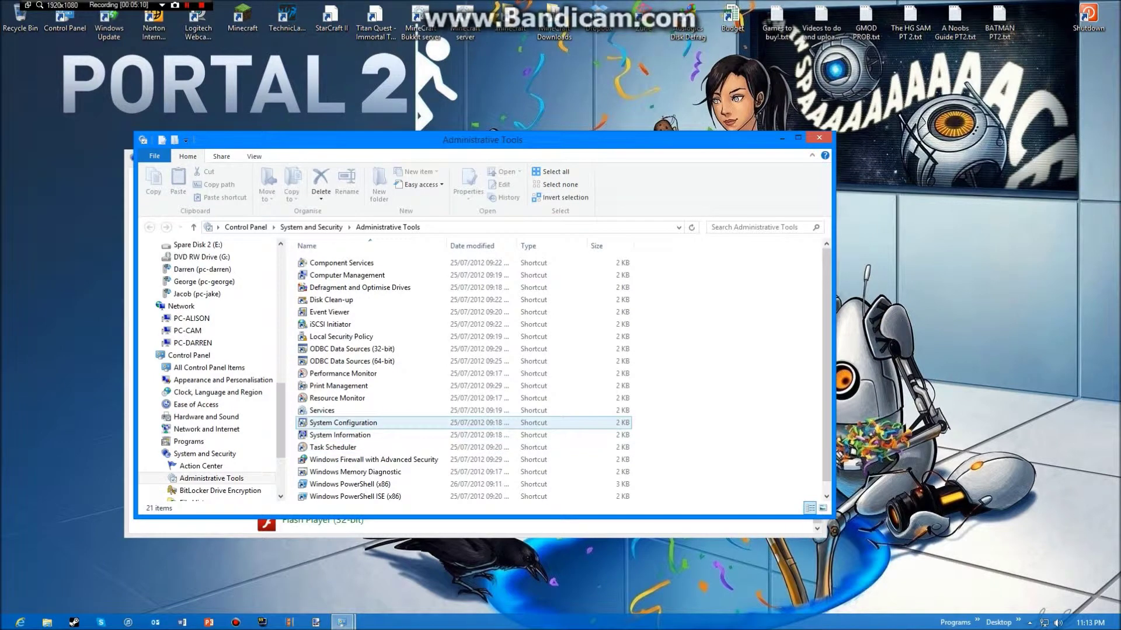
{"action": "left_click", "coordinate": [341, 424]}
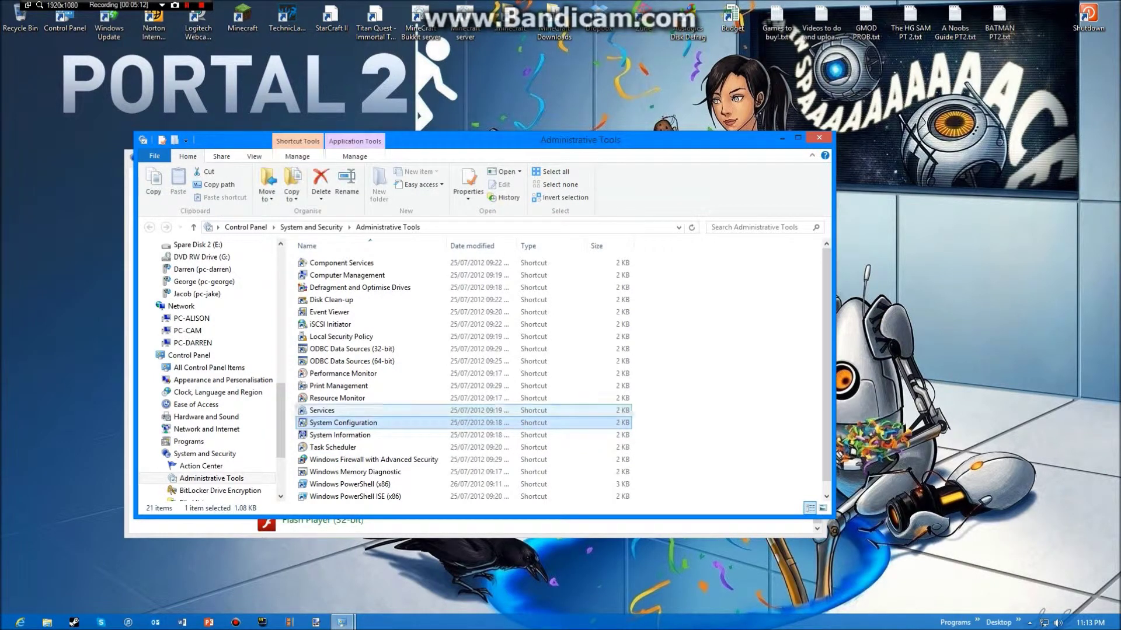
{"action": "double_click", "coordinate": [339, 424]}
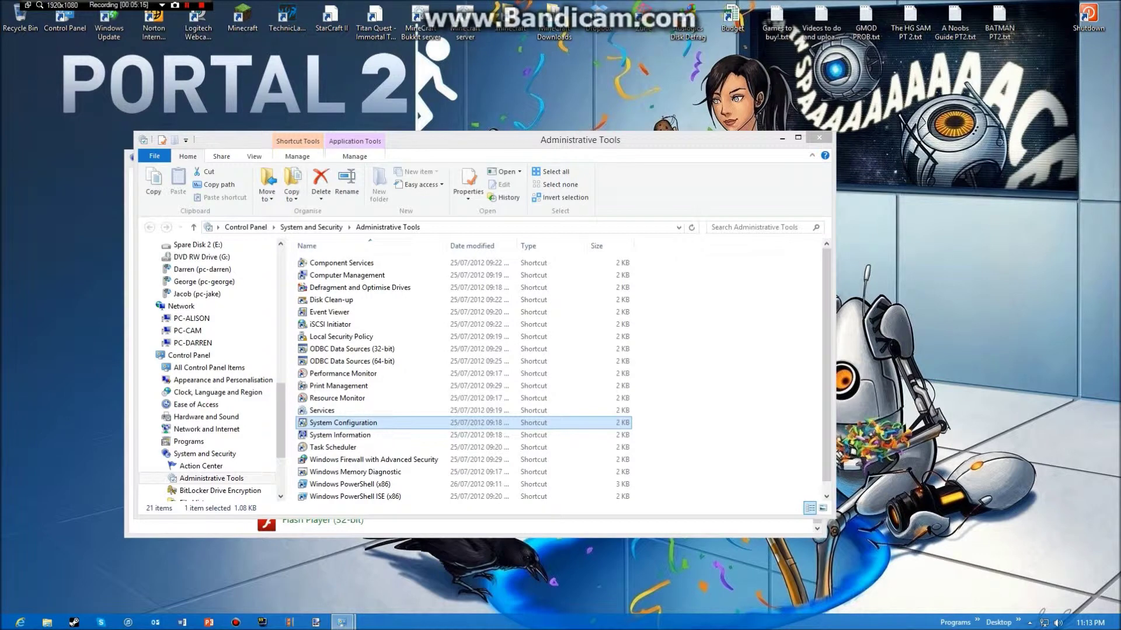
{"action": "left_click_drag", "start_coordinate": [561, 200], "coordinate": [465, 185]}
Look through the System Configuration sections, including the boot options and the general startup selection
{"action": "left_click", "coordinate": [342, 204]}
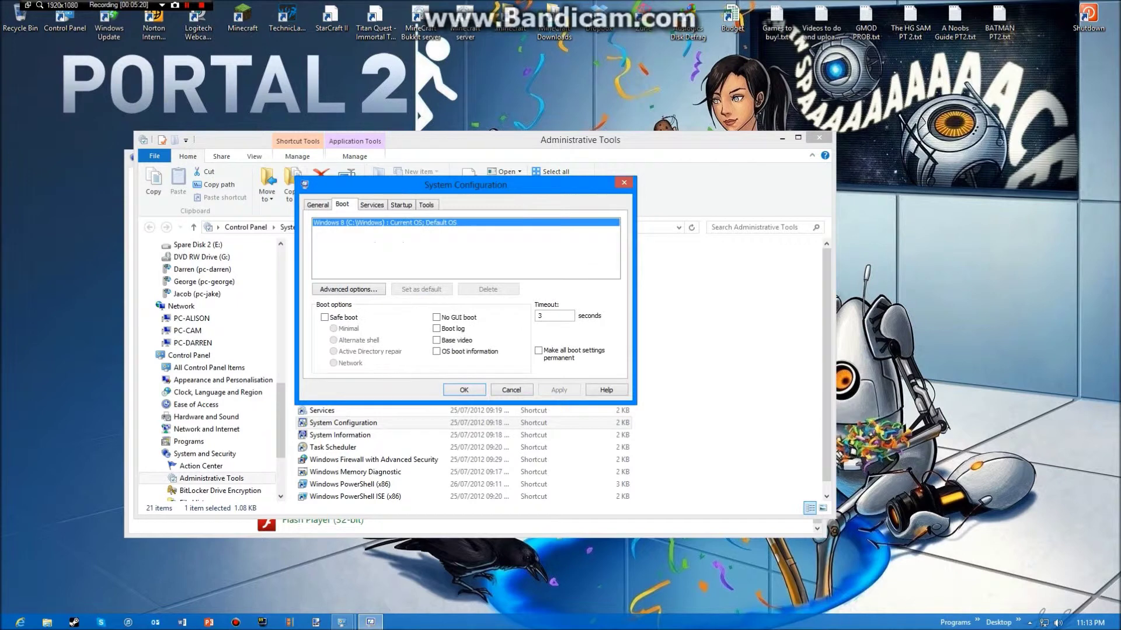
{"action": "key", "text": "ctrl+Tab"}
{"action": "key", "text": "ctrl+Tab"}
{"action": "key", "text": "ctrl+Tab"}
{"action": "key", "text": "ctrl+Tab"}
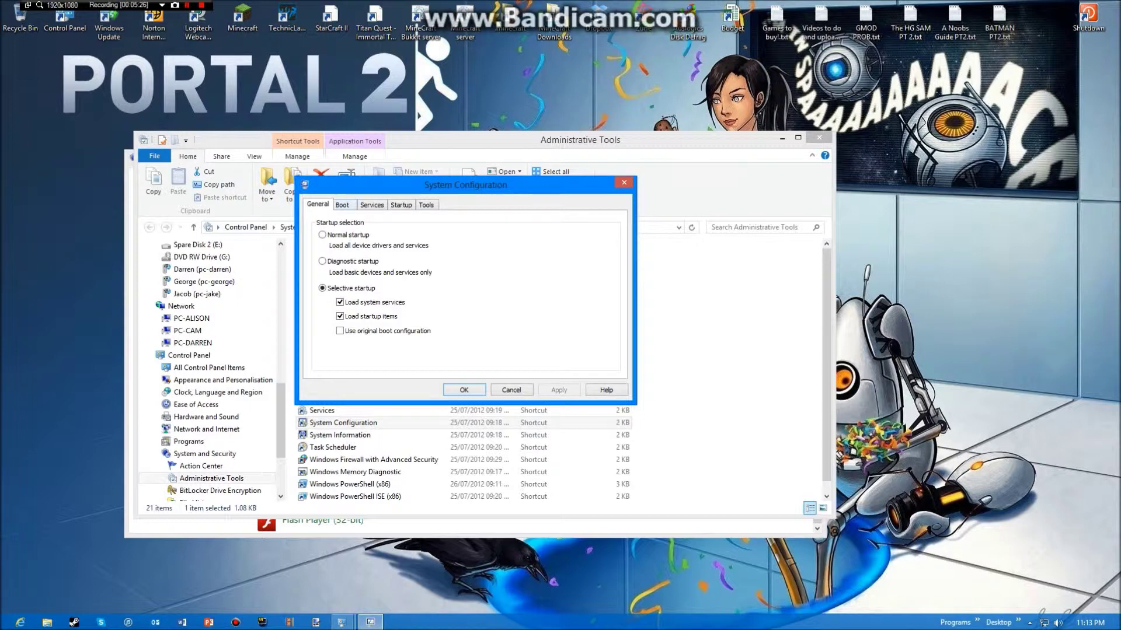
Open Task Manager from System Configuration's Startup section and select the Realtek HD Audio Manager start-up entry
{"action": "key", "text": "ctrl+Tab"}
{"action": "key", "text": "ctrl+Tab"}
{"action": "key", "text": "ctrl+Tab"}
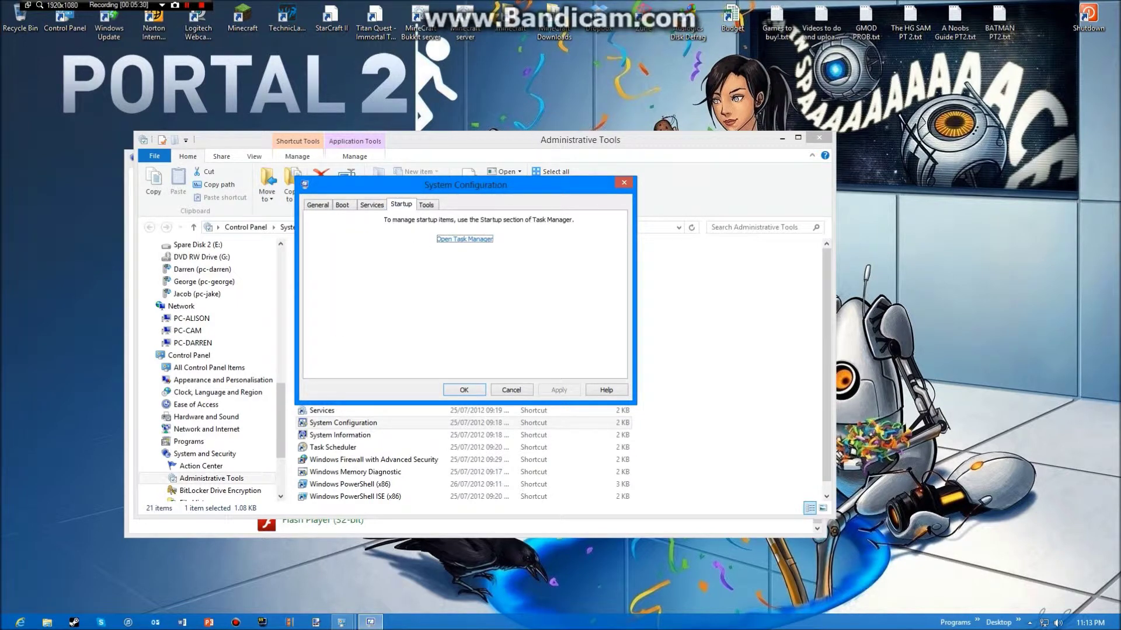
{"action": "key", "text": "Return"}
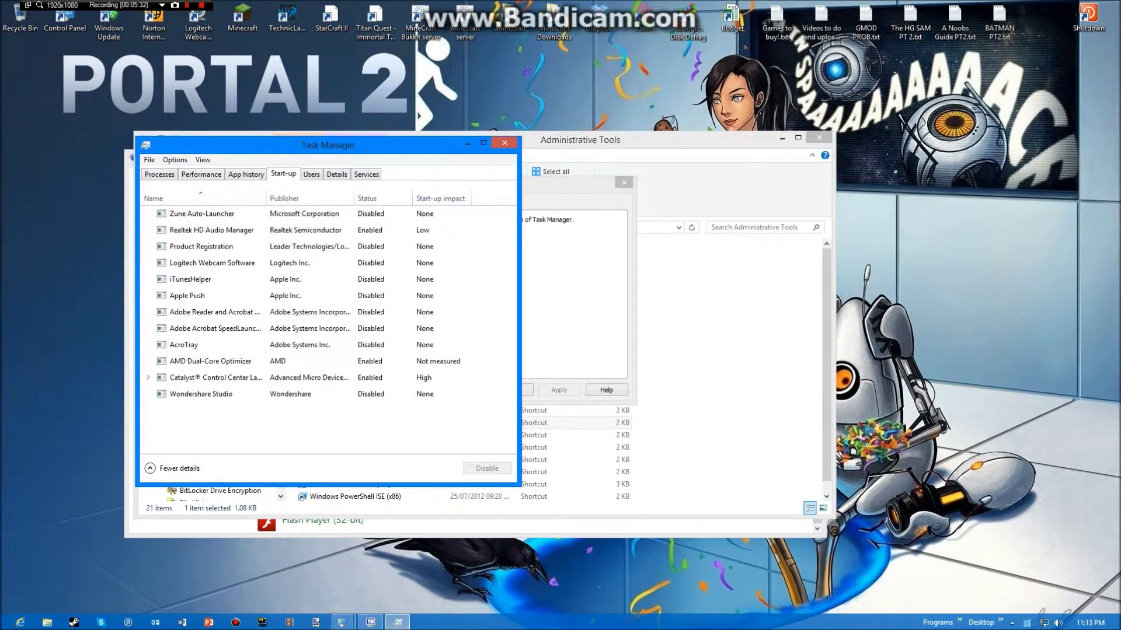
{"action": "left_click_drag", "start_coordinate": [245, 145], "coordinate": [282, 135]}
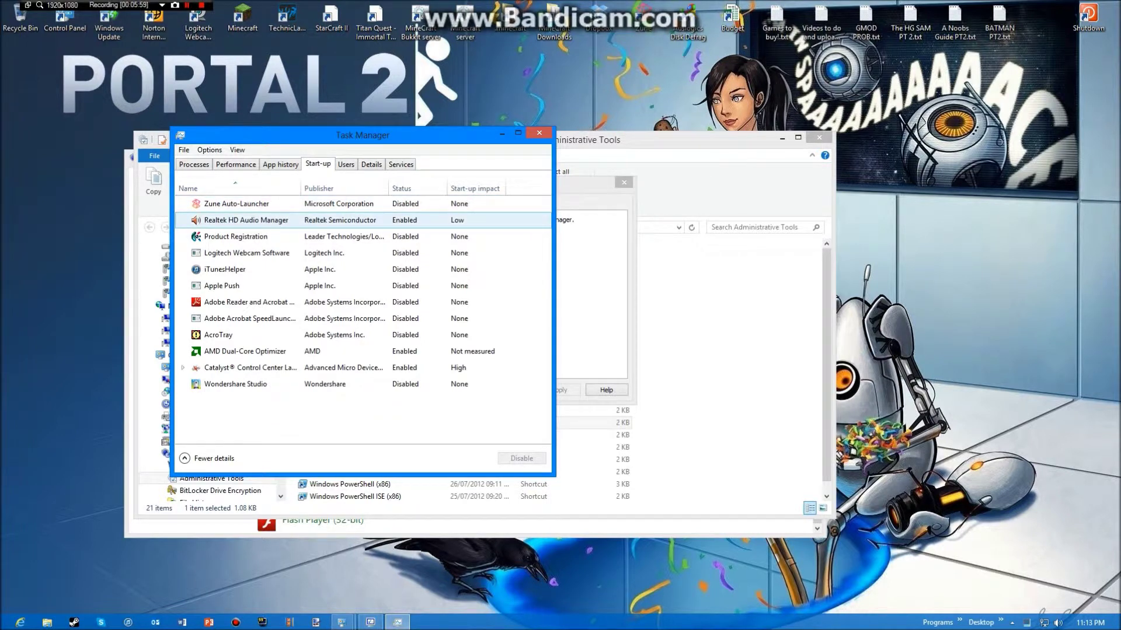
{"action": "left_click", "coordinate": [245, 220]}
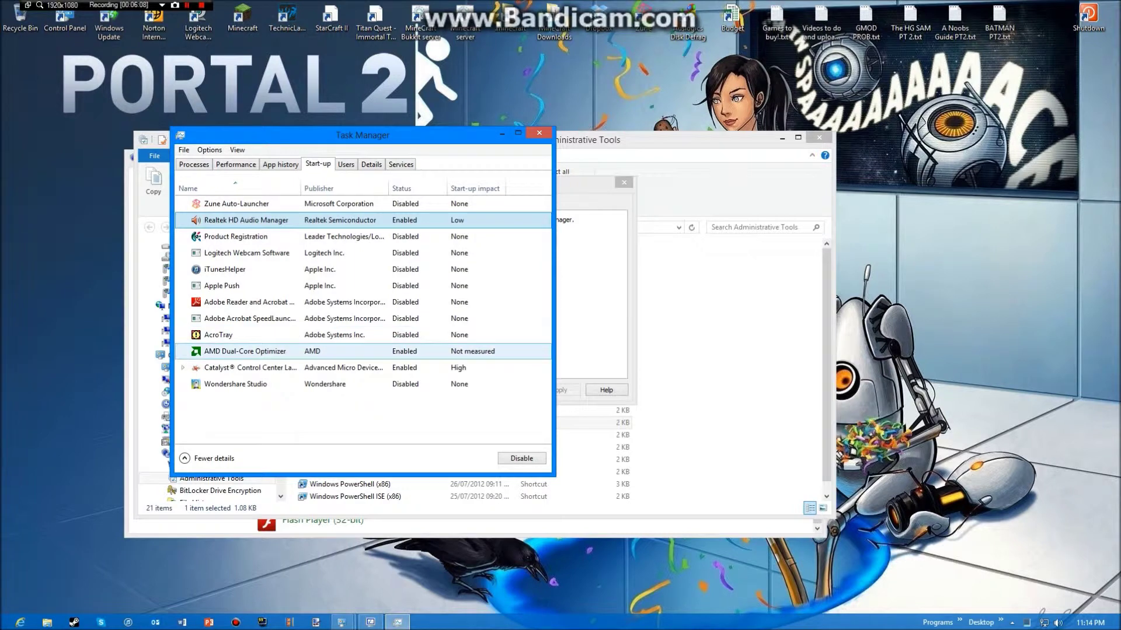
Check the AMD Dual-Core Optimizer start-up entry and close Task Manager to return to System Configuration's Tools section
{"action": "left_click", "coordinate": [245, 352]}
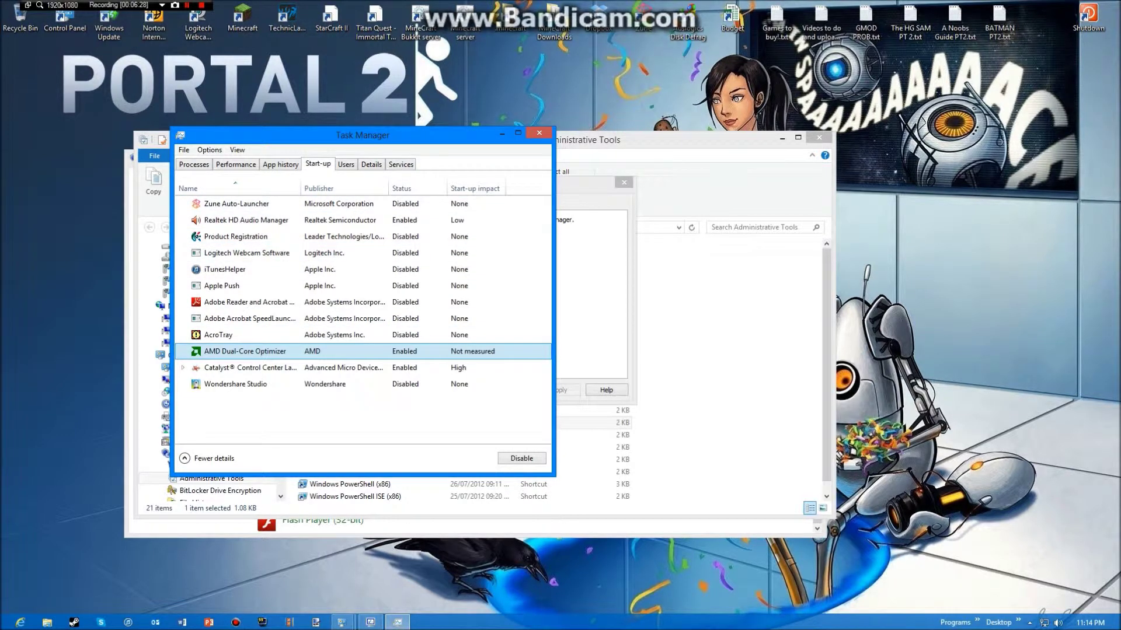
{"action": "left_click", "coordinate": [539, 133]}
{"action": "left_click", "coordinate": [427, 205]}
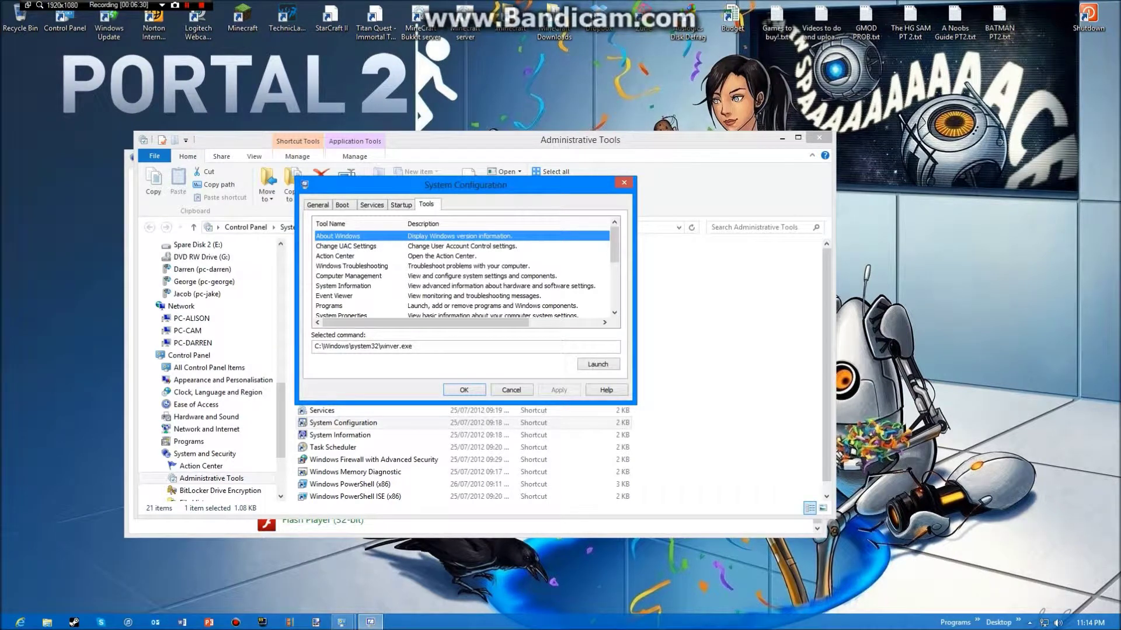
Hide all Microsoft services in System Configuration's services list and look through the remaining entries
{"action": "left_click", "coordinate": [372, 205]}
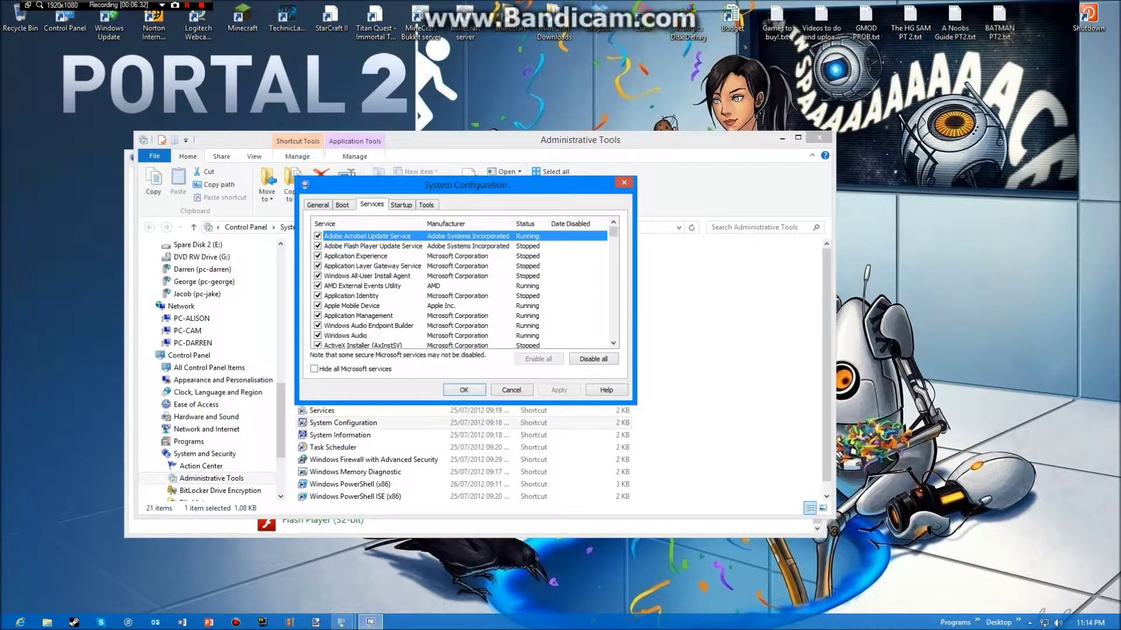
{"action": "left_click", "coordinate": [314, 369]}
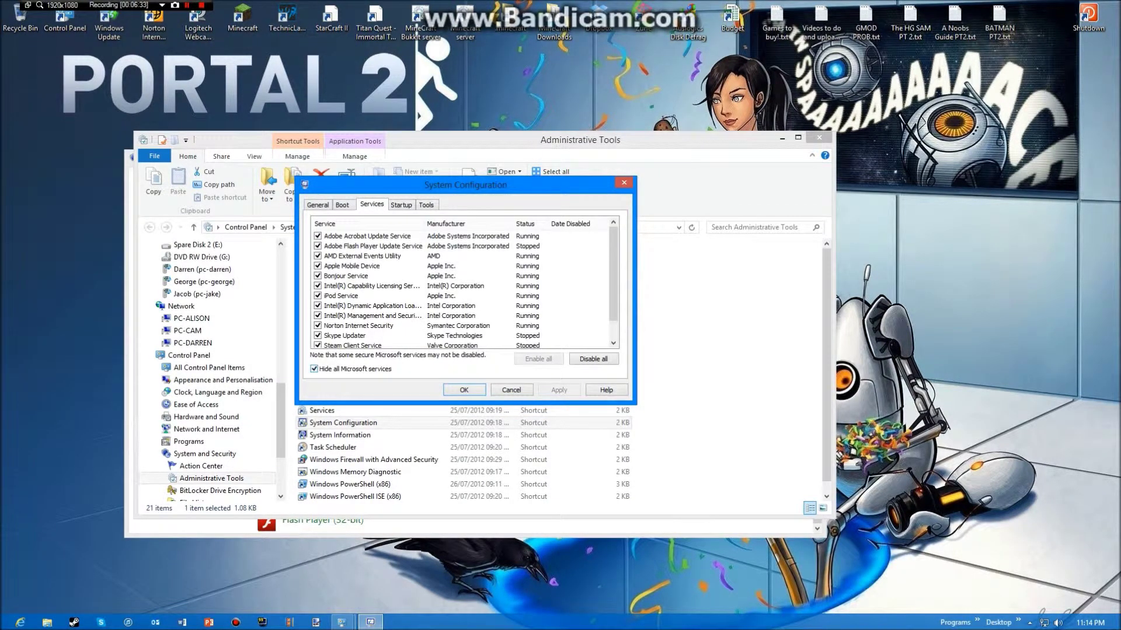
{"action": "scroll", "coordinate": [461, 286], "scroll_direction": "down", "scroll_amount": 1}
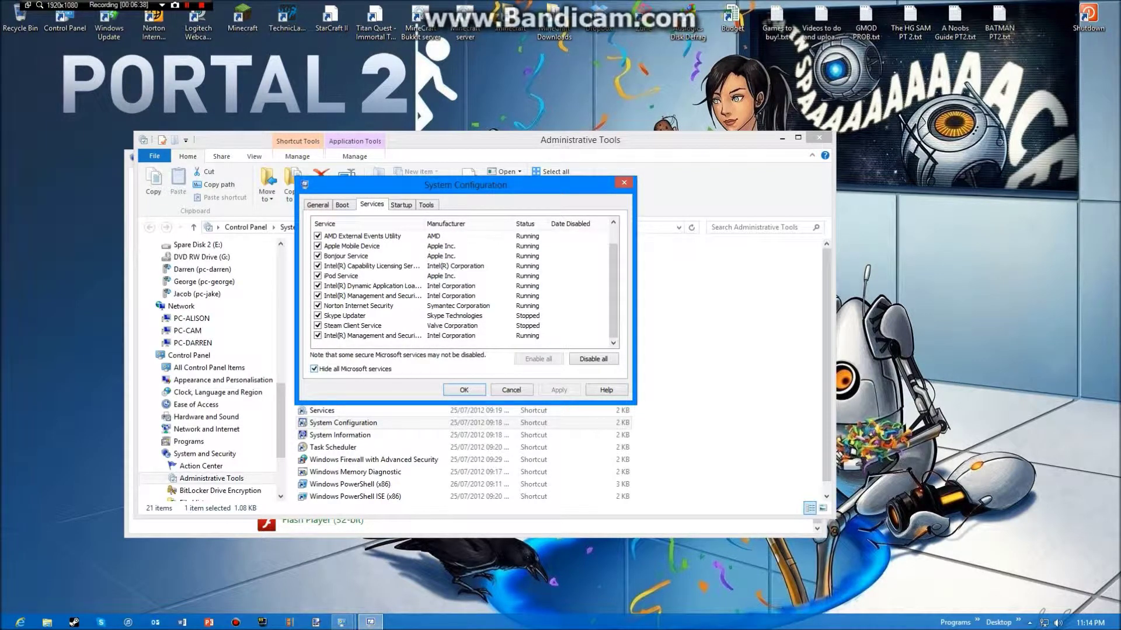
{"action": "scroll", "coordinate": [613, 280], "scroll_direction": "up", "scroll_amount": 1}
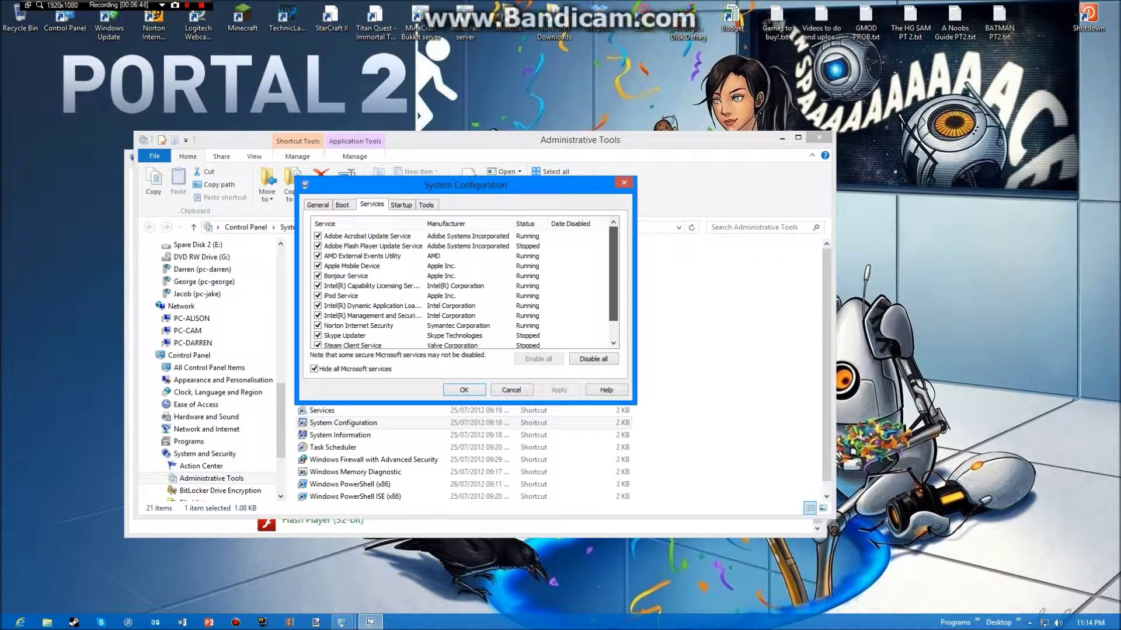
{"action": "scroll", "coordinate": [461, 286], "scroll_direction": "down", "scroll_amount": 1}
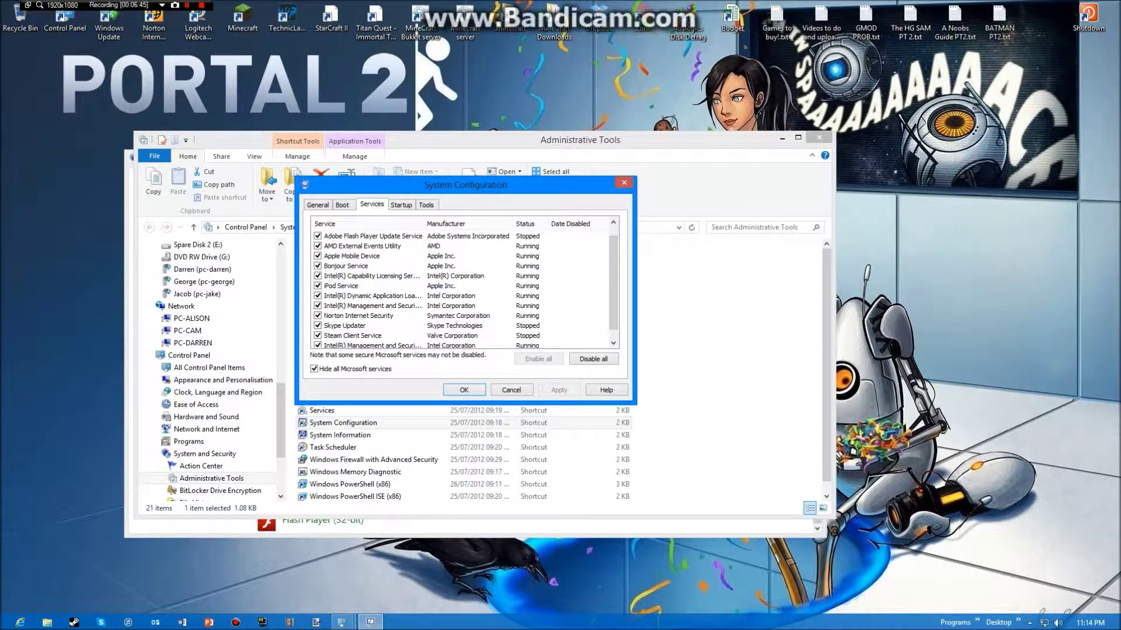
Open the advanced boot options for the Windows 8 entry and set the number of processors to 4
{"action": "left_click", "coordinate": [342, 204]}
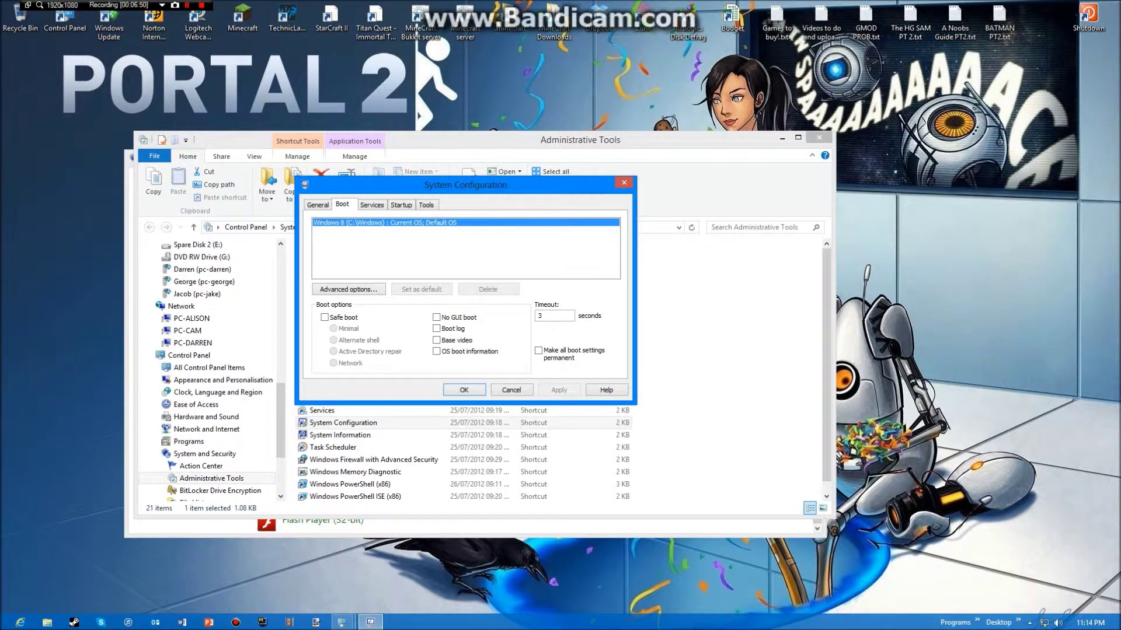
{"action": "left_click", "coordinate": [349, 289]}
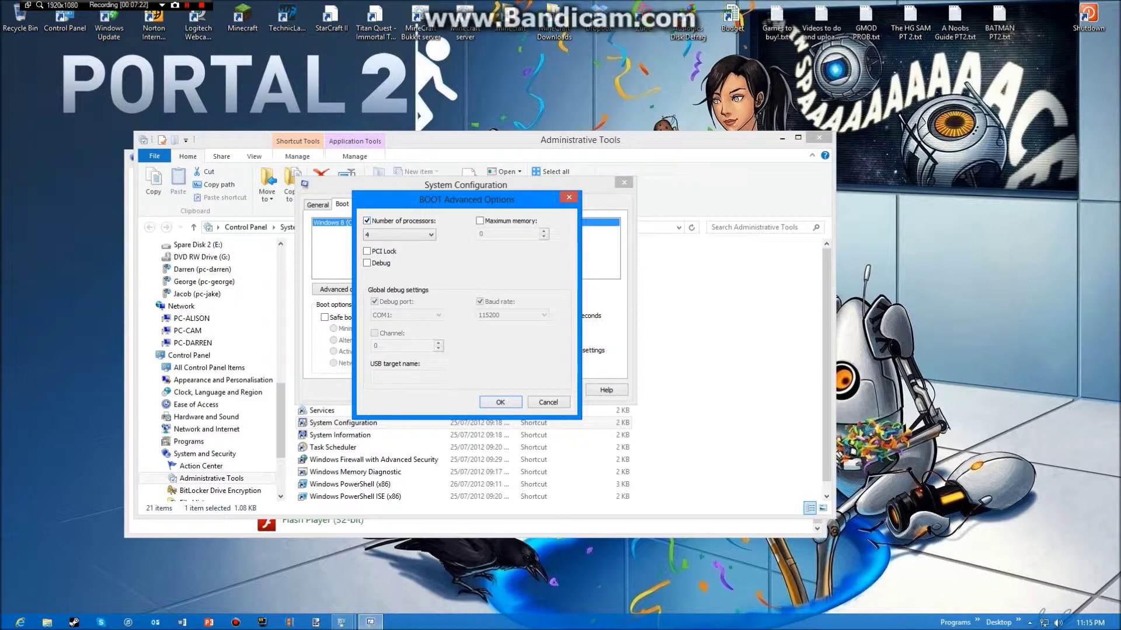
{"action": "left_click", "coordinate": [400, 235]}
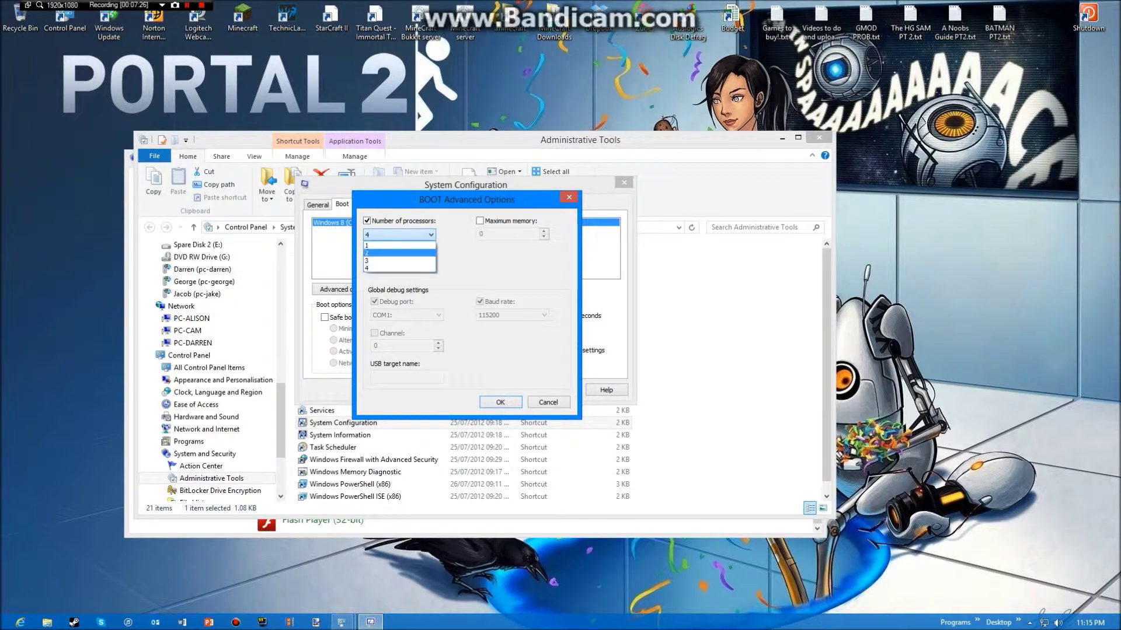
{"action": "key", "text": "Return"}
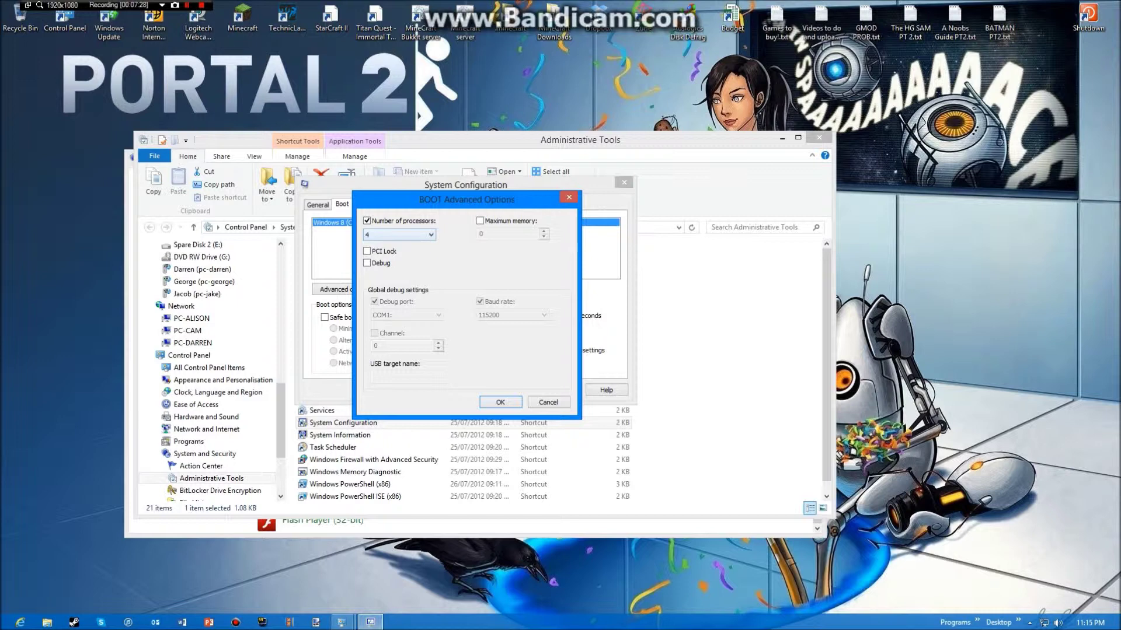
Try to set the maximum memory in the advanced boot options to 0, switching the limit on and off repeatedly
{"action": "left_click", "coordinate": [480, 221]}
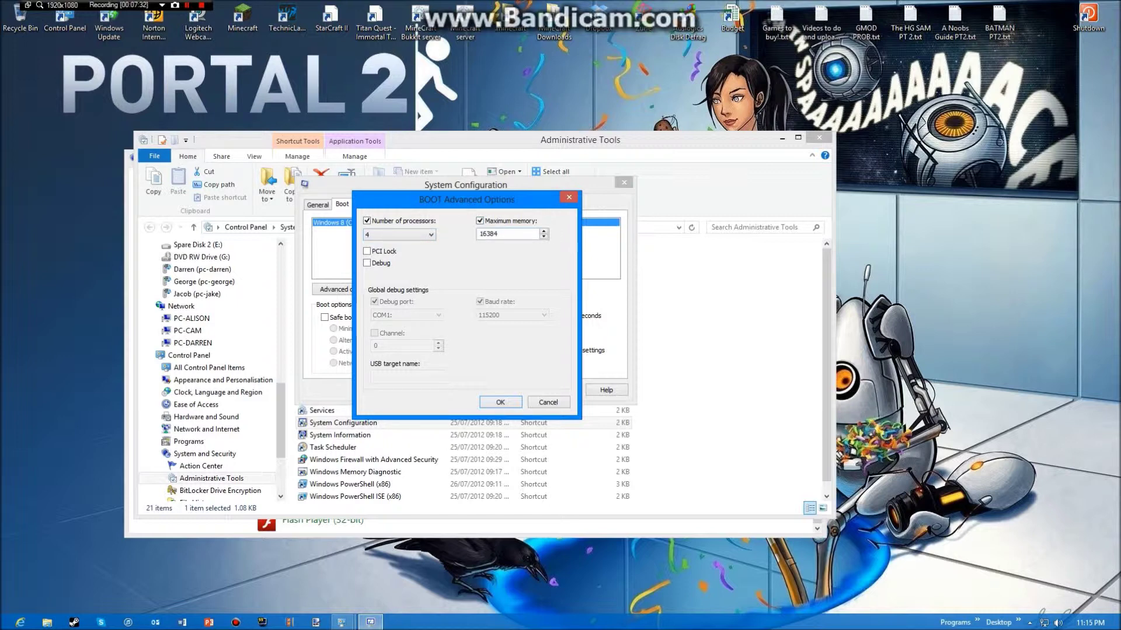
{"action": "left_click", "coordinate": [480, 220]}
{"action": "left_click", "coordinate": [479, 221]}
{"action": "key", "text": "BackSpace"}
{"action": "key", "text": "BackSpace"}
{"action": "key", "text": "BackSpace"}
{"action": "key", "text": "BackSpace"}
{"action": "key", "text": "BackSpace"}
{"action": "type", "text": "0"}
{"action": "left_click", "coordinate": [480, 220]}
{"action": "left_click", "coordinate": [480, 221]}
{"action": "key", "text": "BackSpace"}
{"action": "key", "text": "BackSpace"}
{"action": "key", "text": "BackSpace"}
{"action": "type", "text": "0"}
{"action": "left_click", "coordinate": [479, 221]}
{"action": "left_click", "coordinate": [479, 221]}
{"action": "left_click", "coordinate": [480, 220]}
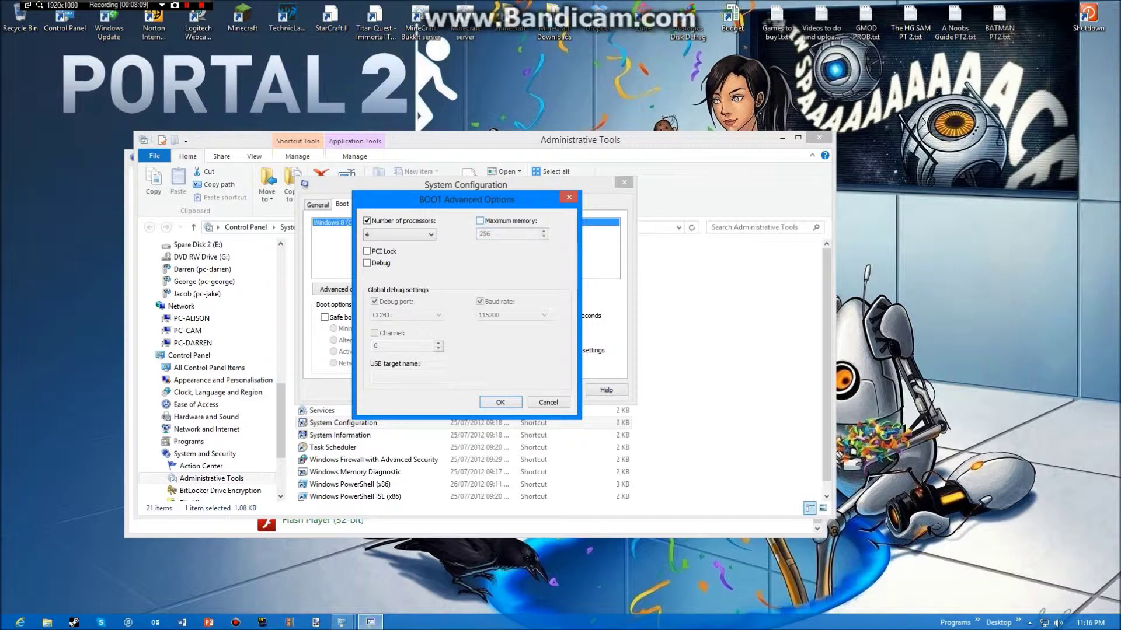
Try maximum memory values of 45000 and 0 in the advanced boot options, and turn the memory limit off
{"action": "left_click", "coordinate": [480, 221]}
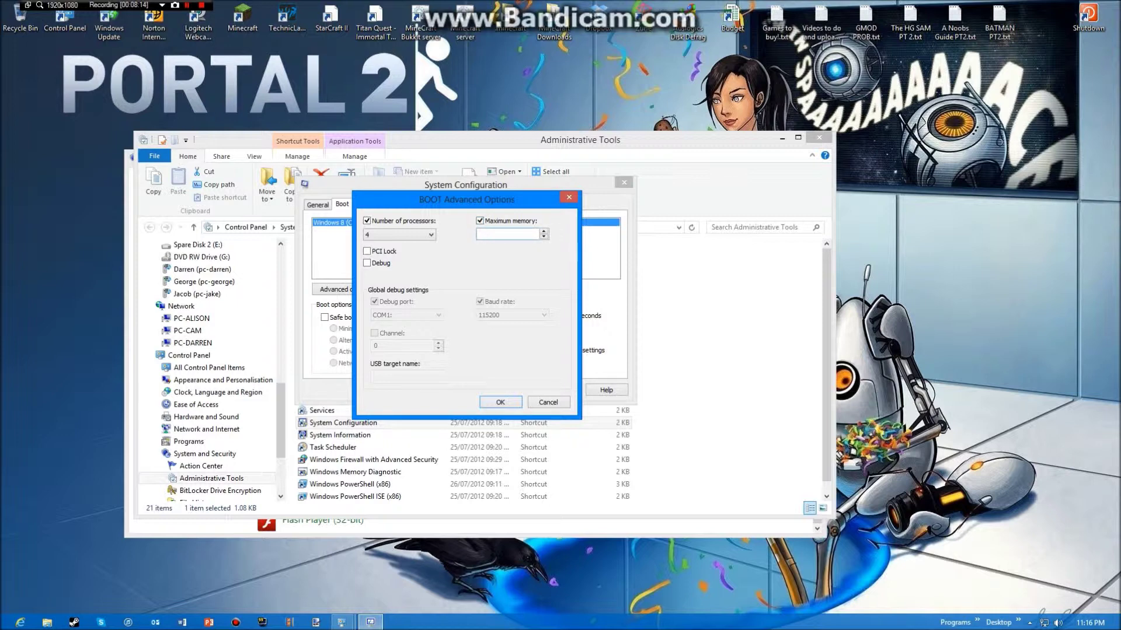
{"action": "type", "text": "45000"}
{"action": "key", "text": "BackSpace"}
{"action": "key", "text": "BackSpace"}
{"action": "key", "text": "BackSpace"}
{"action": "key", "text": "BackSpace"}
{"action": "key", "text": "alt+m"}
{"action": "key", "text": "alt+m"}
{"action": "type", "text": "0"}
{"action": "key", "text": "alt+m"}
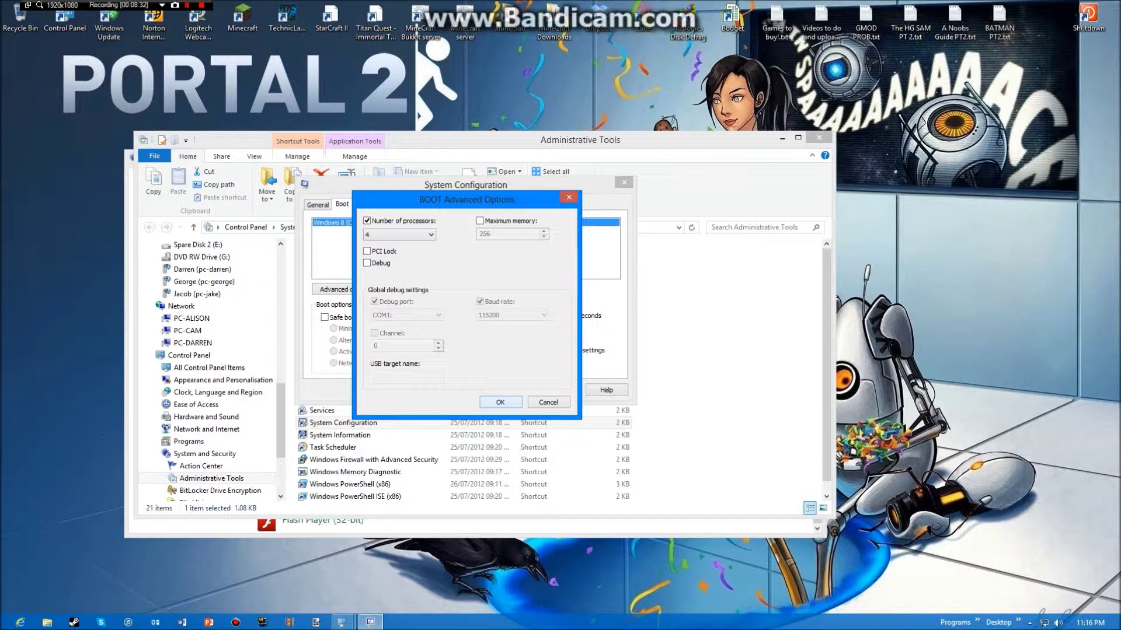
Accept the advanced boot options, apply the boot settings, and exit System Configuration without restarting
{"action": "key", "text": "Return"}
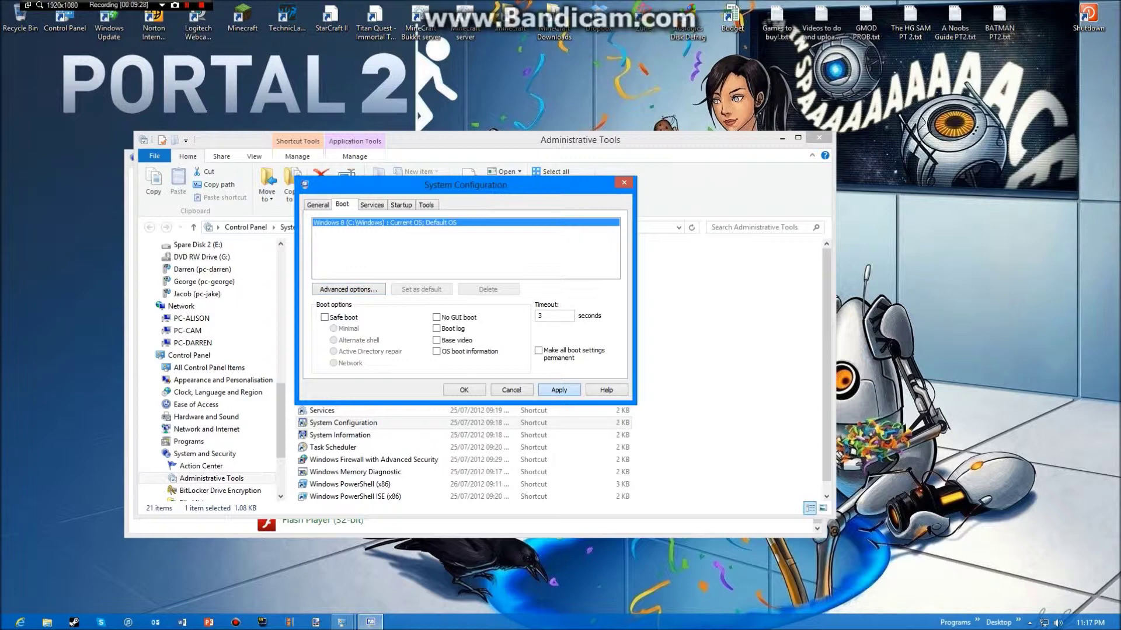
{"action": "left_click", "coordinate": [558, 390]}
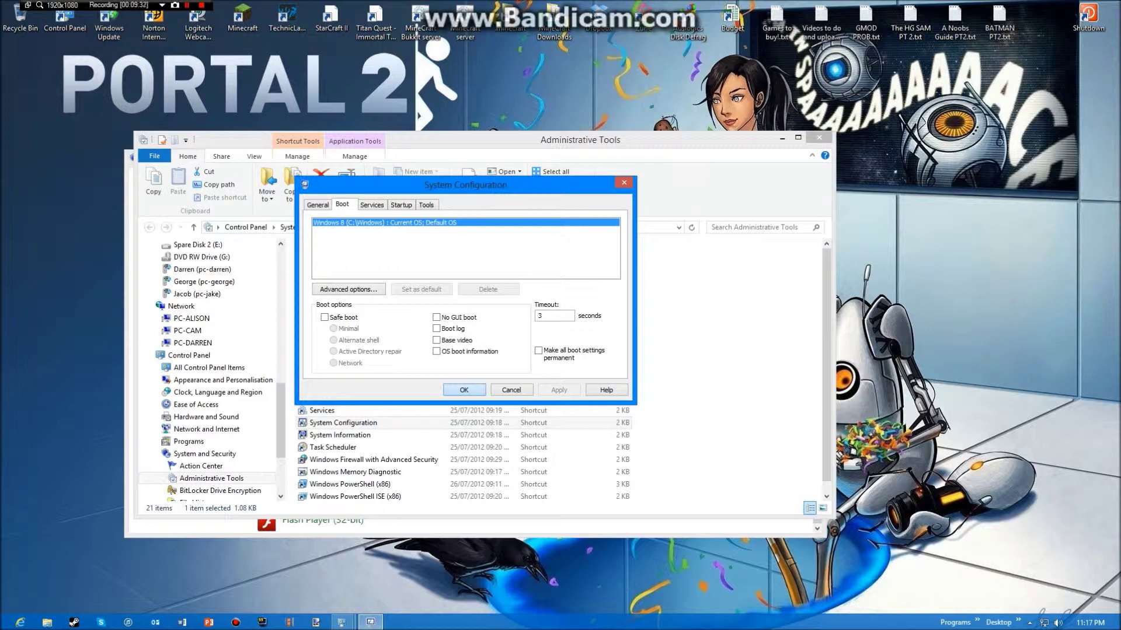
{"action": "key", "text": "Return"}
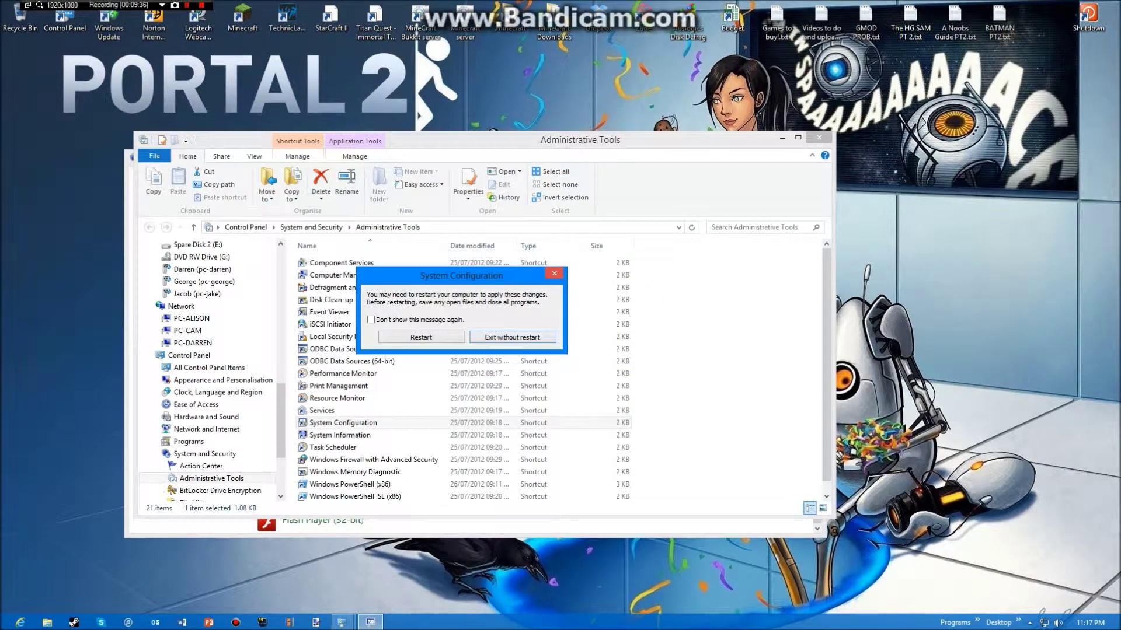
{"action": "key", "text": "Return"}
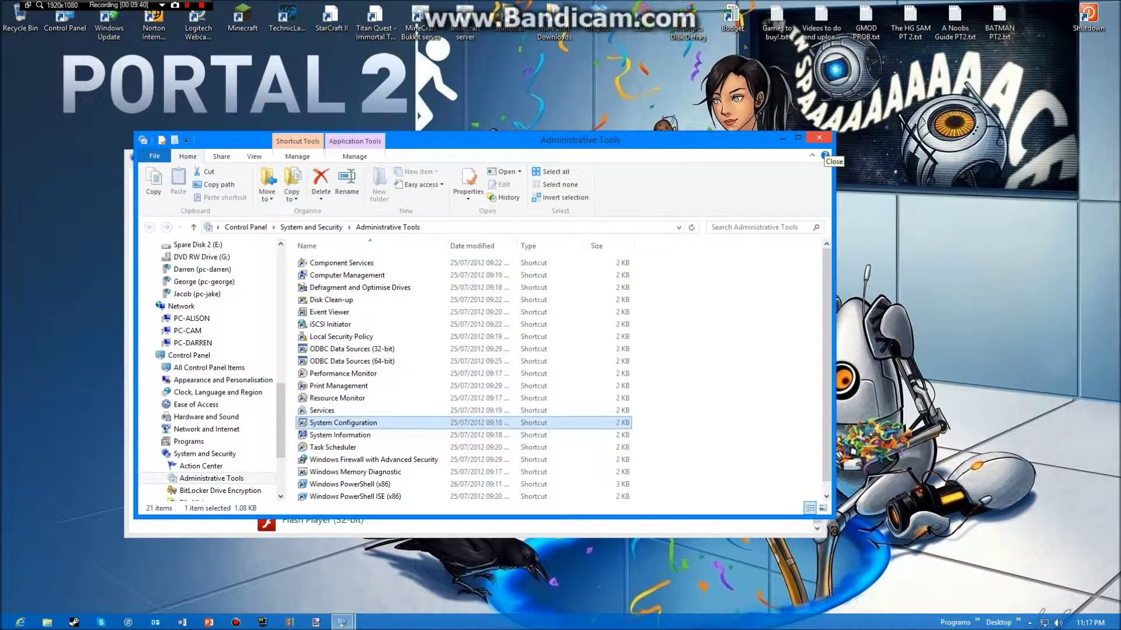
Close the Administrative Tools and System and Security windows to return to the desktop
{"action": "left_click", "coordinate": [820, 138]}
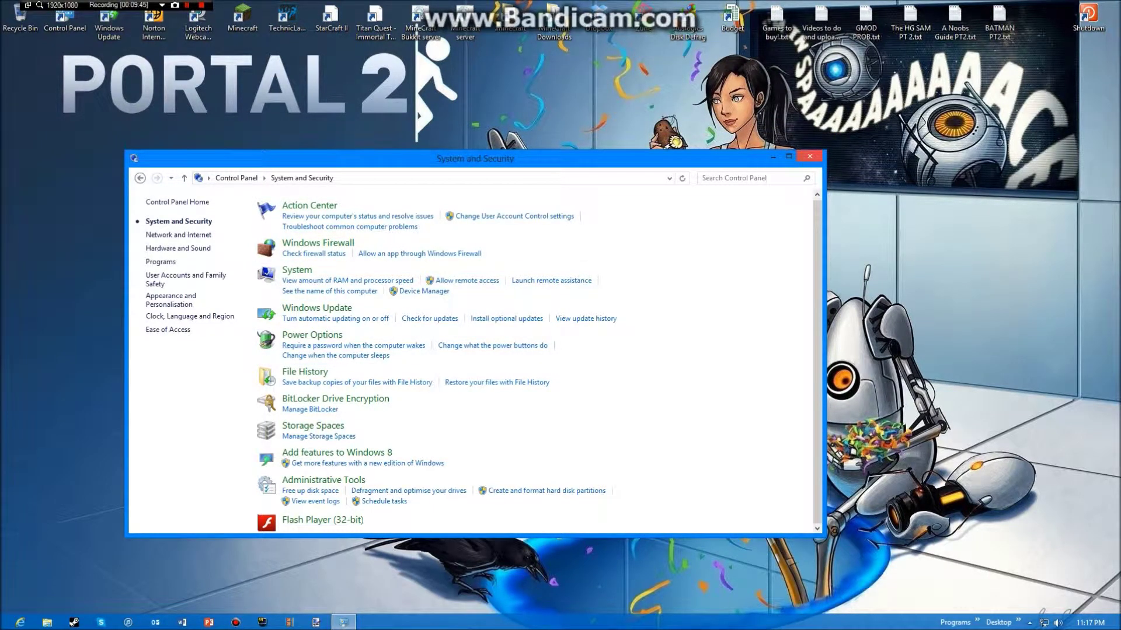
{"action": "left_click", "coordinate": [810, 156]}
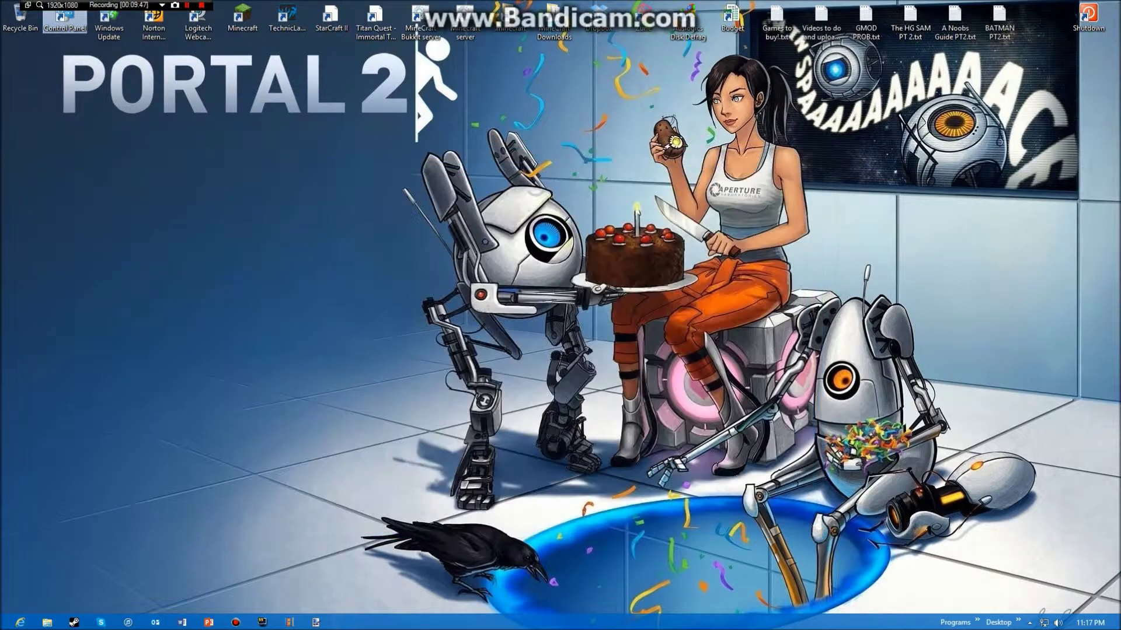
{"action": "left_click", "coordinate": [809, 156]}
Open File Explorer and bring up the properties of Local Disk (C:), moving the dialog over the Libraries window
{"action": "left_click", "coordinate": [47, 623]}
{"action": "scroll", "coordinate": [239, 373], "scroll_direction": "down", "scroll_amount": 3}
{"action": "scroll", "coordinate": [239, 374], "scroll_direction": "down", "scroll_amount": 2}
{"action": "right_click", "coordinate": [256, 362]}
{"action": "left_click", "coordinate": [293, 354]}
{"action": "left_click_drag", "start_coordinate": [379, 335], "coordinate": [426, 195]}
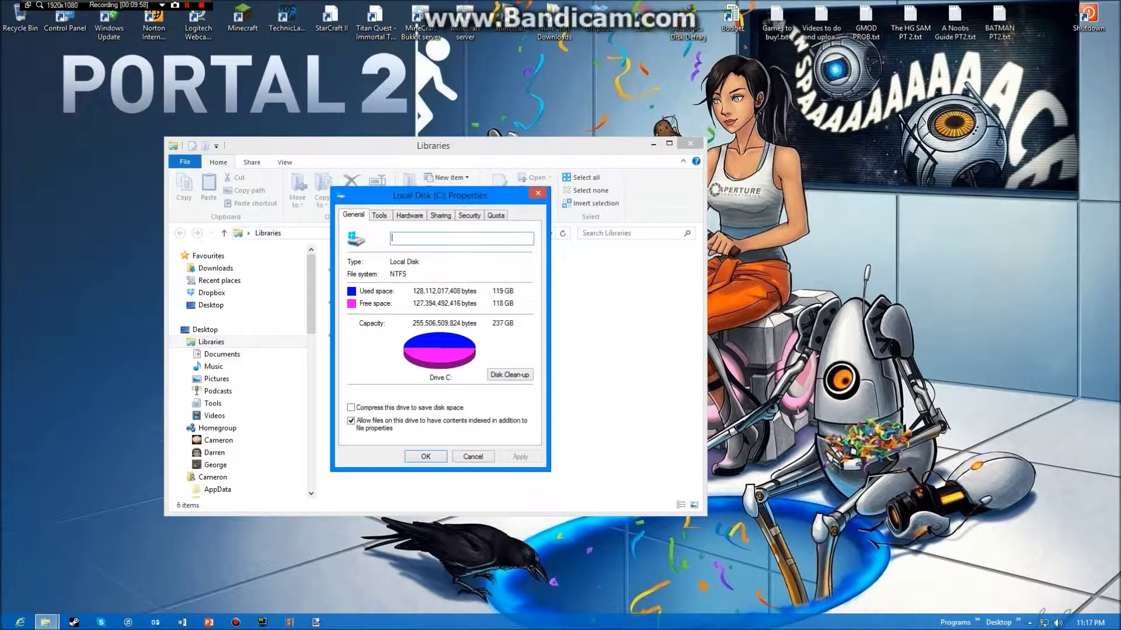